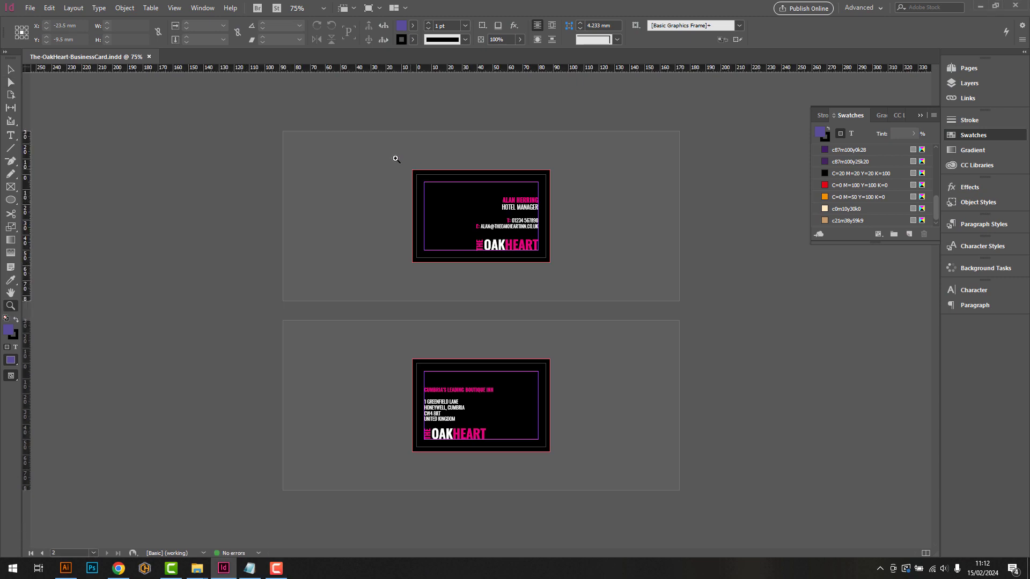
# Step: Zoom in on the black OAKHEART card front and scroll the Swatches panel back to the top
pyautogui.moveTo(370, 142); pyautogui.dragTo(543, 245)
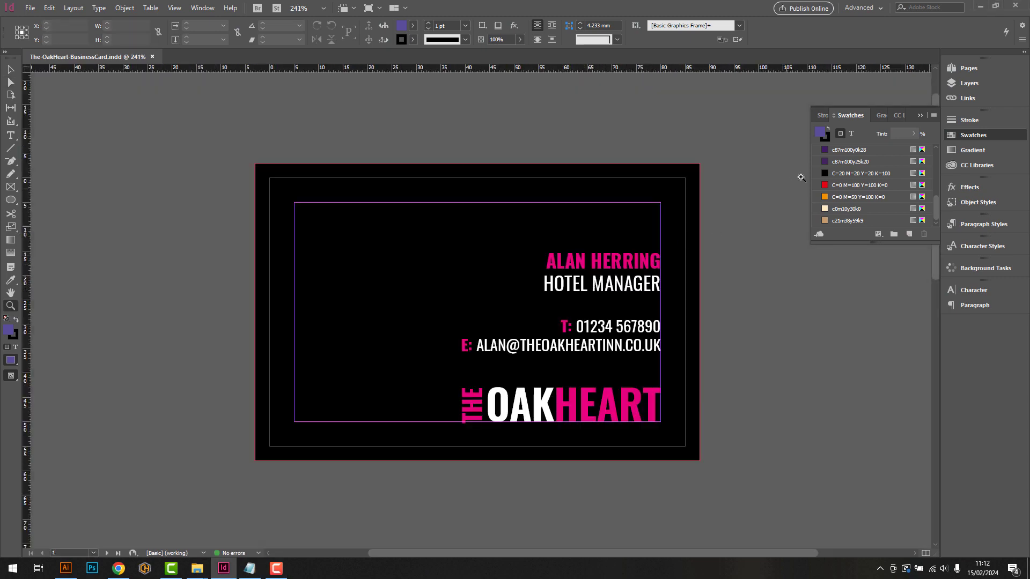
pyautogui.scroll(5, 884, 153)
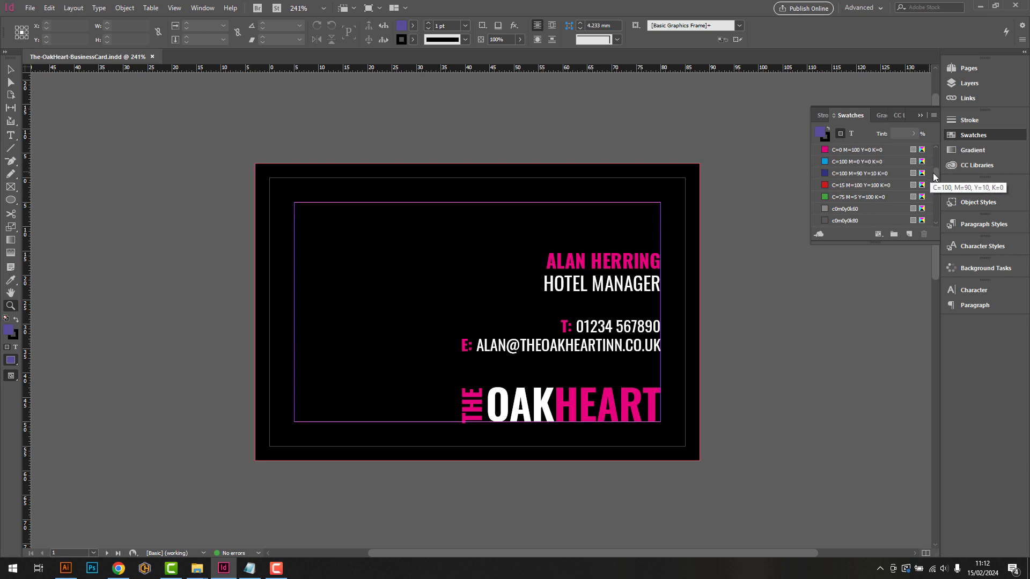
# Step: Create a dark magenta spot colour swatch named Spot UV, with cyan removed and black added
pyautogui.click(933, 116)
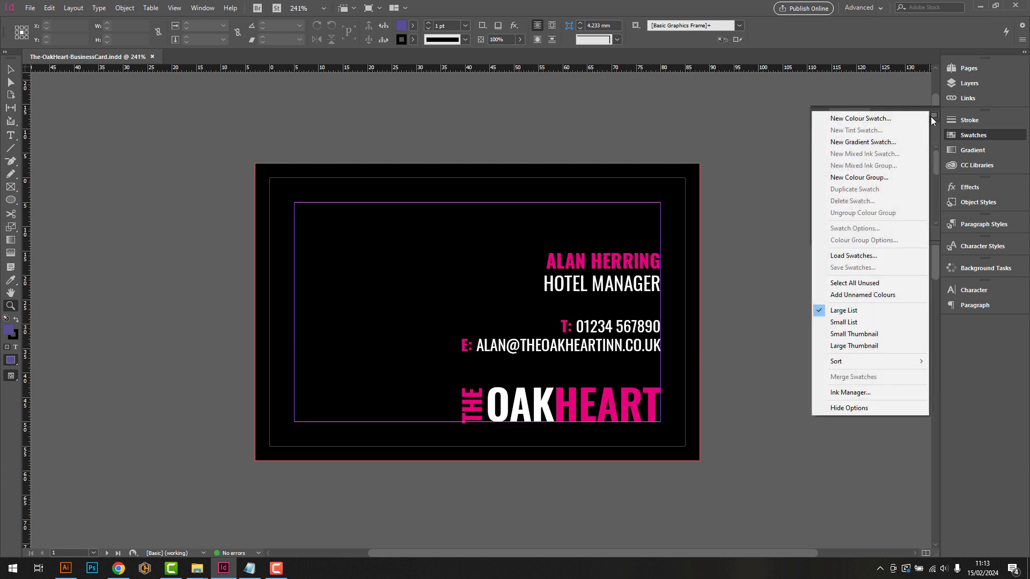
pyautogui.click(870, 118)
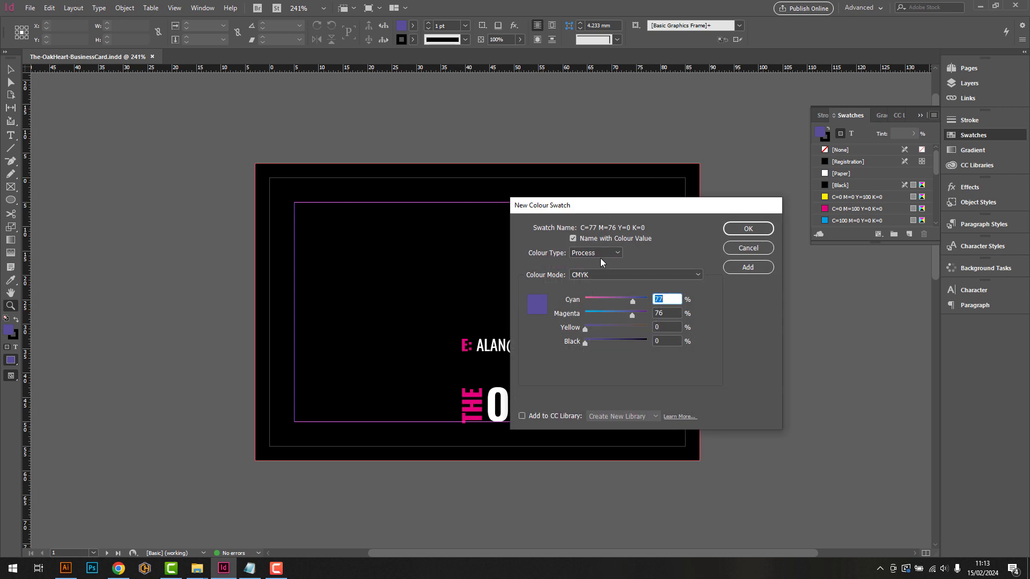
pyautogui.click(600, 253)
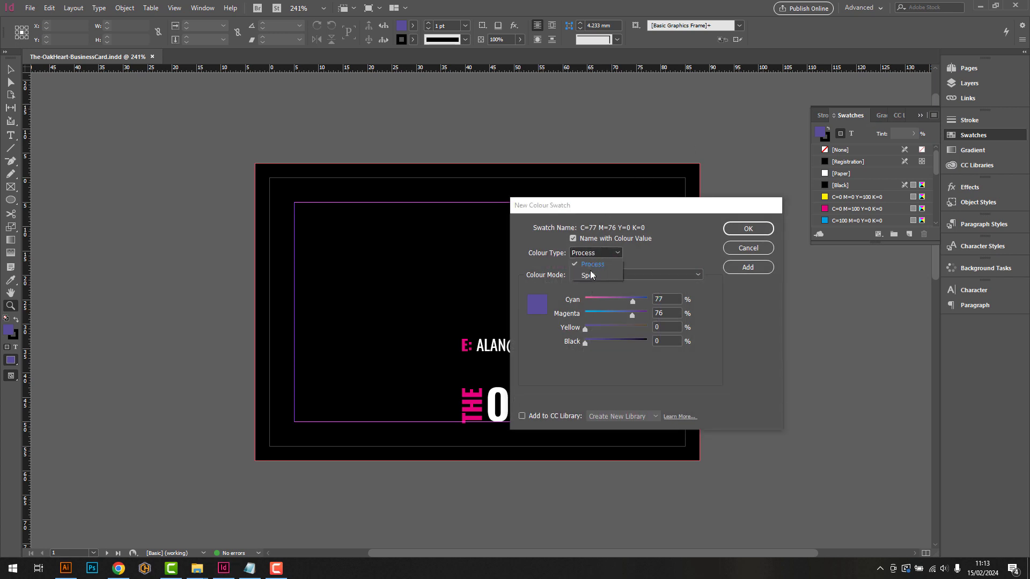
pyautogui.click(591, 276)
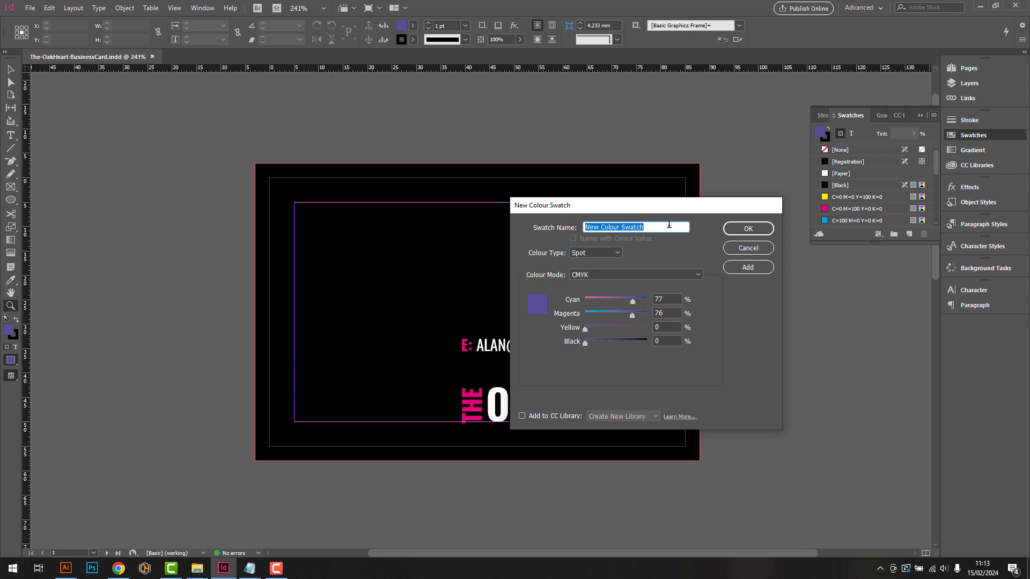
pyautogui.write('Spot UV')
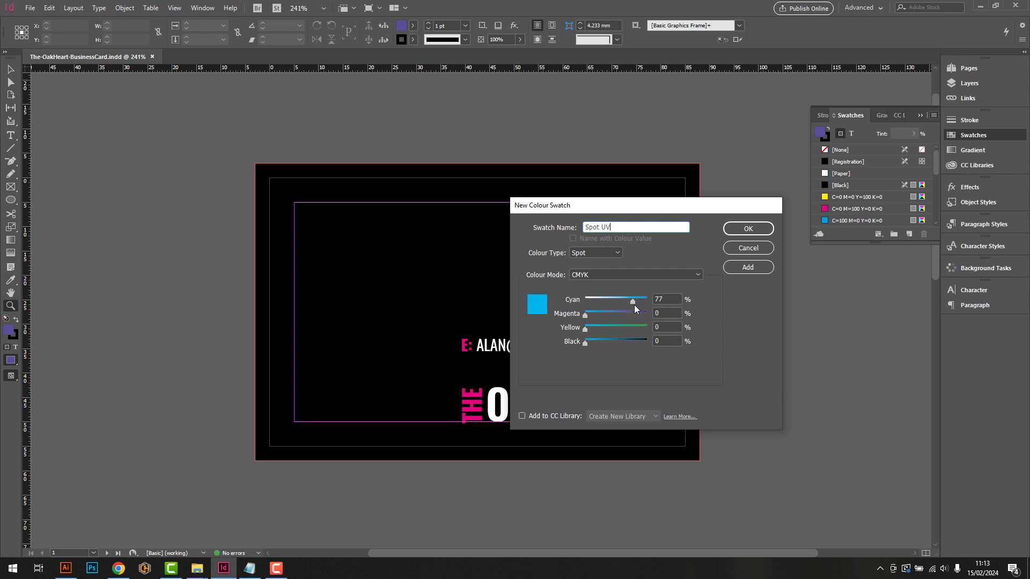
pyautogui.moveTo(634, 305); pyautogui.dragTo(583, 302)
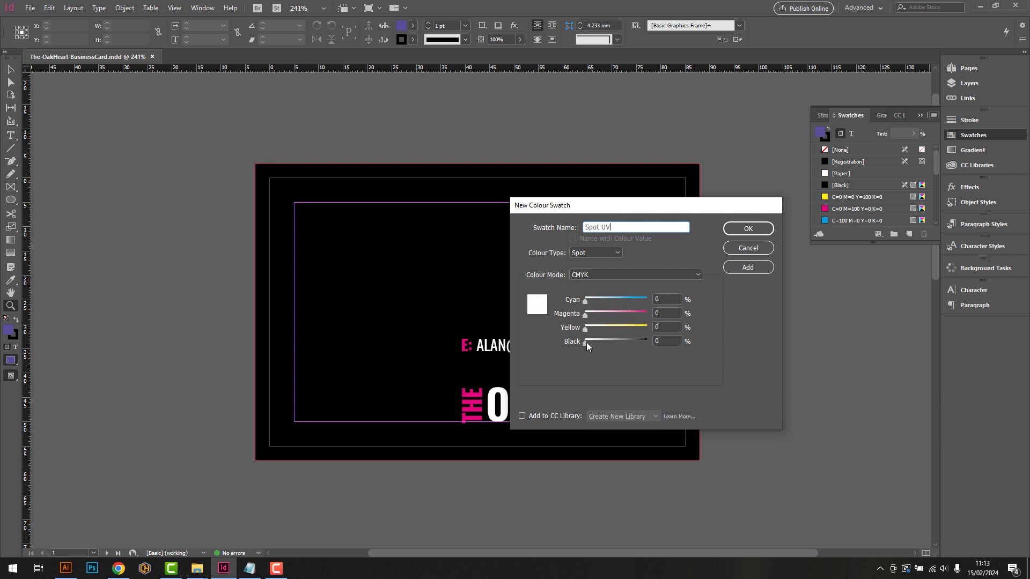
pyautogui.moveTo(587, 342); pyautogui.dragTo(627, 315)
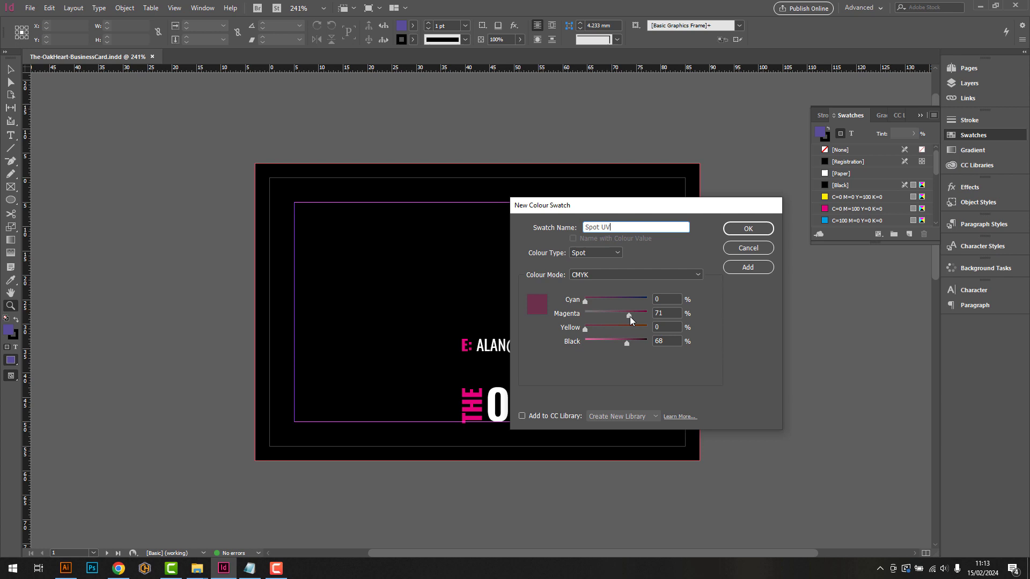
pyautogui.click(747, 228)
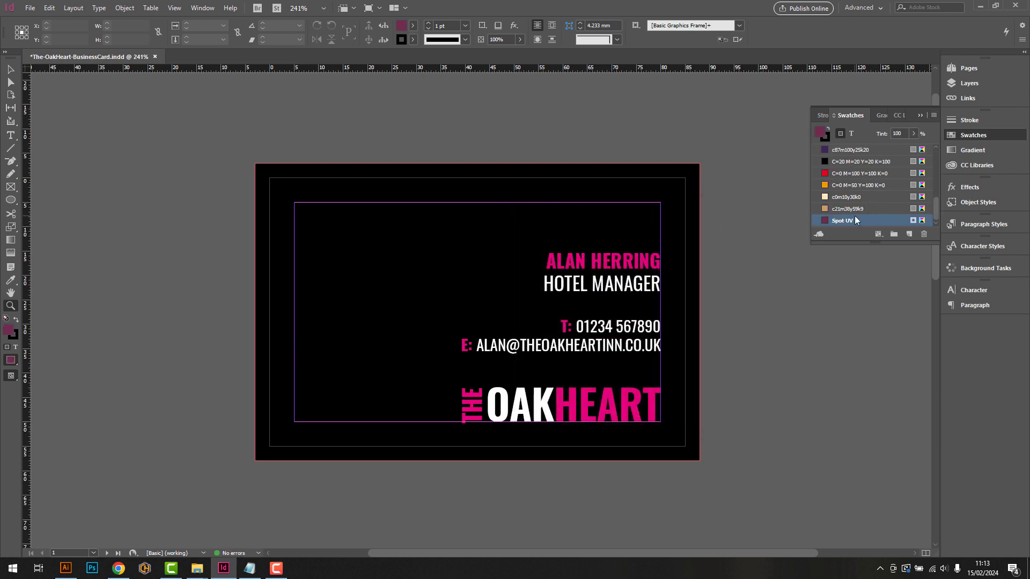
# Step: Create a spot colour swatch named Foil at 0/0/0/40 CMYK
pyautogui.click(934, 115)
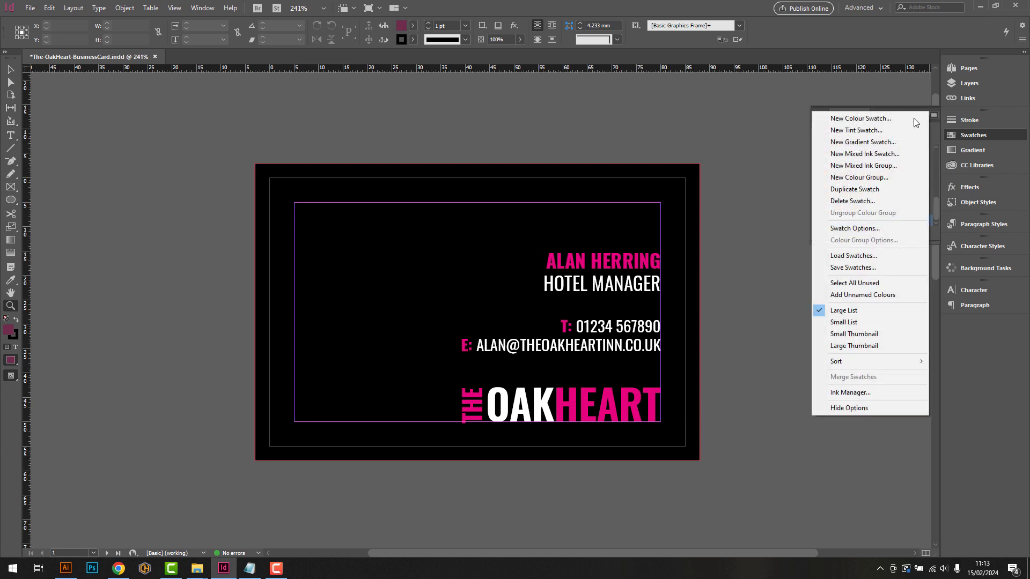
pyautogui.click(898, 120)
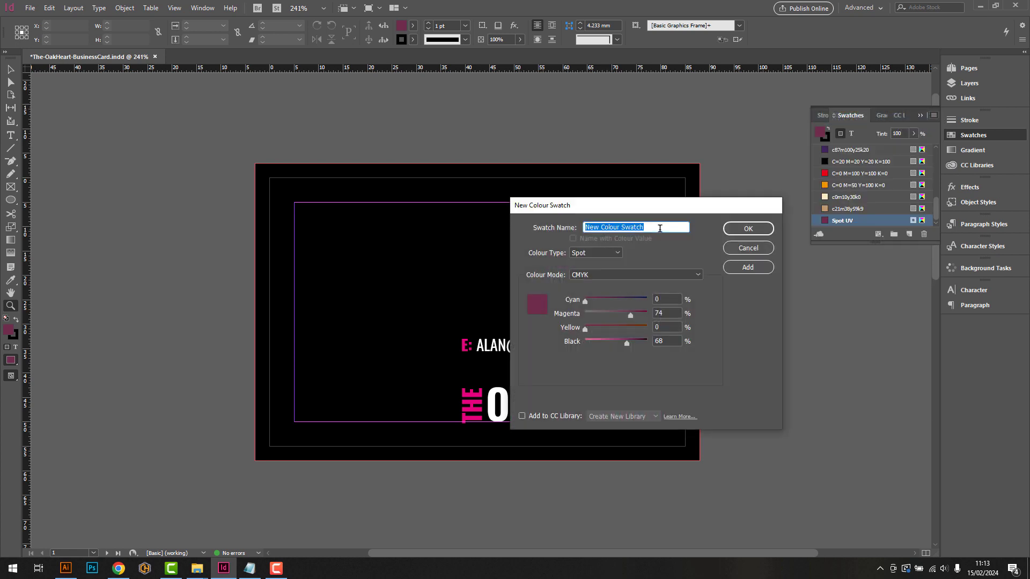
pyautogui.write('Foil')
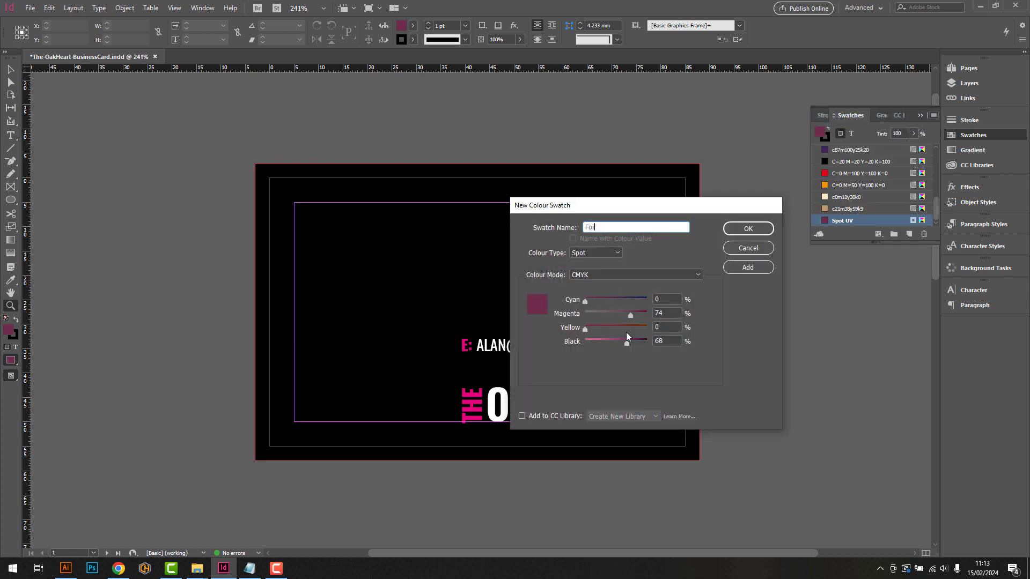
pyautogui.moveTo(631, 315); pyautogui.dragTo(507, 306)
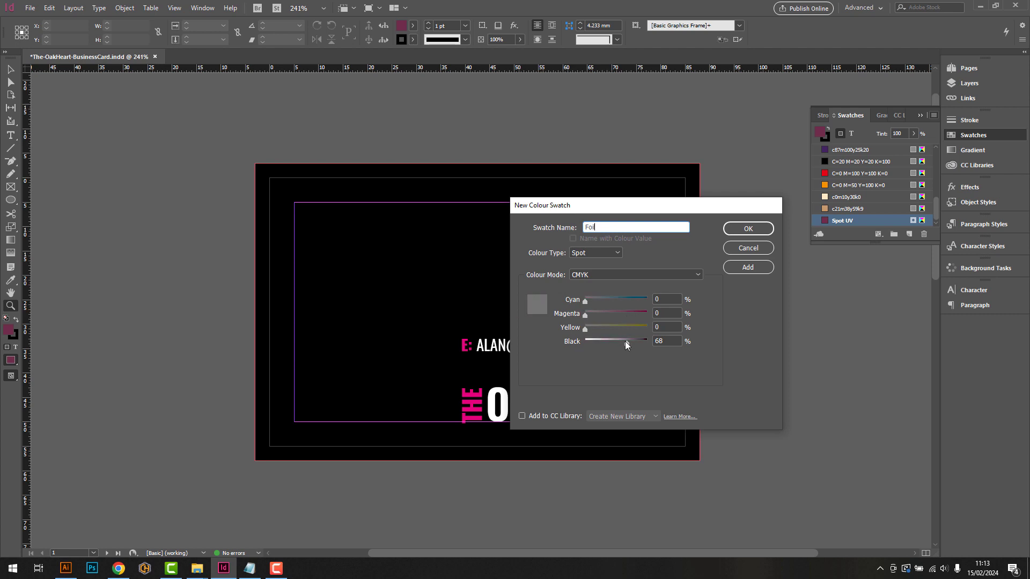
pyautogui.moveTo(626, 341); pyautogui.dragTo(613, 341)
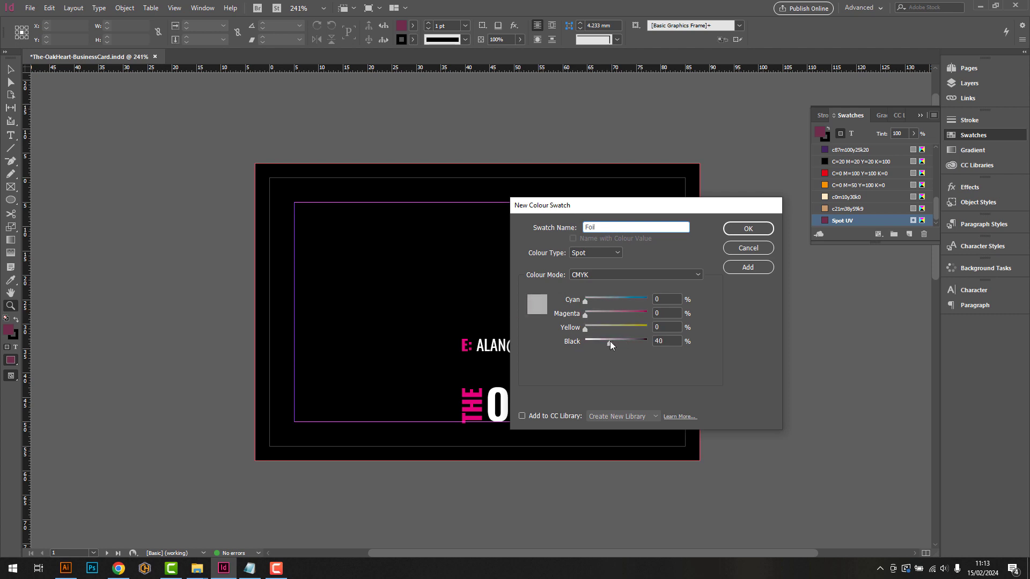
pyautogui.click(748, 229)
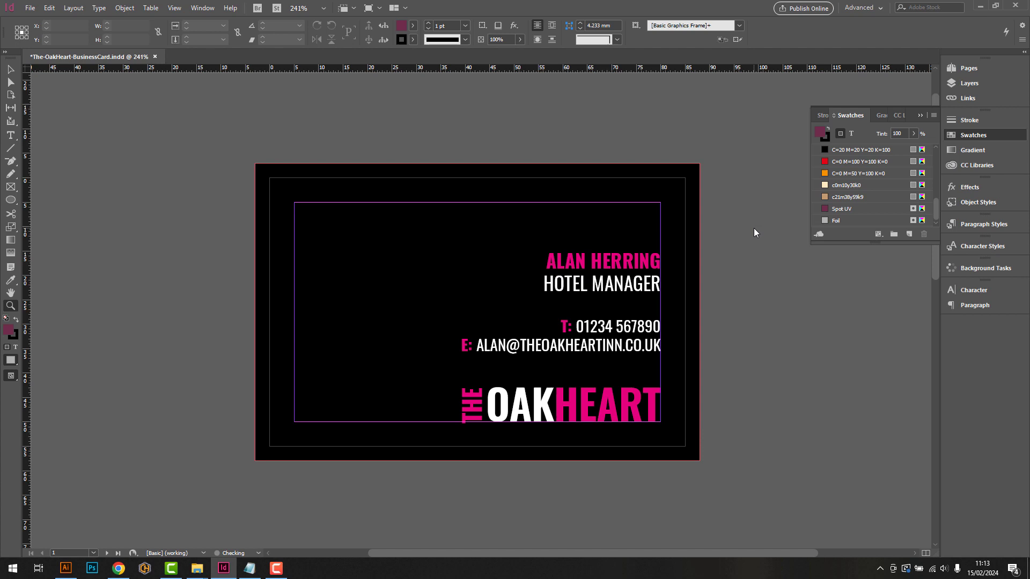
# Step: Duplicate the OAKHEART logo, shrink the copy into the card's top-left corner, and fill it with Spot UV
pyautogui.hotkey('ctrl', '-')
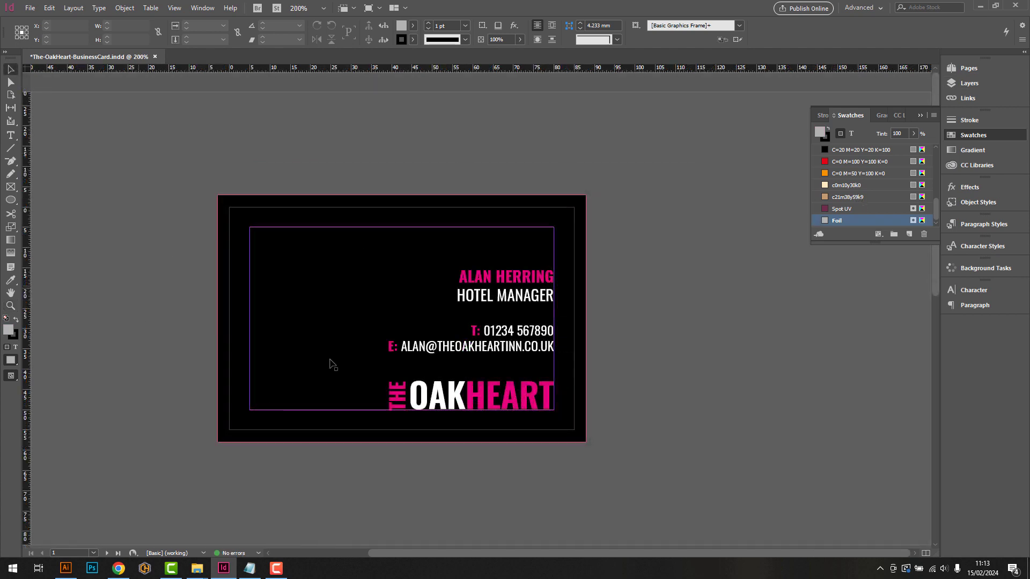
pyautogui.click(428, 398)
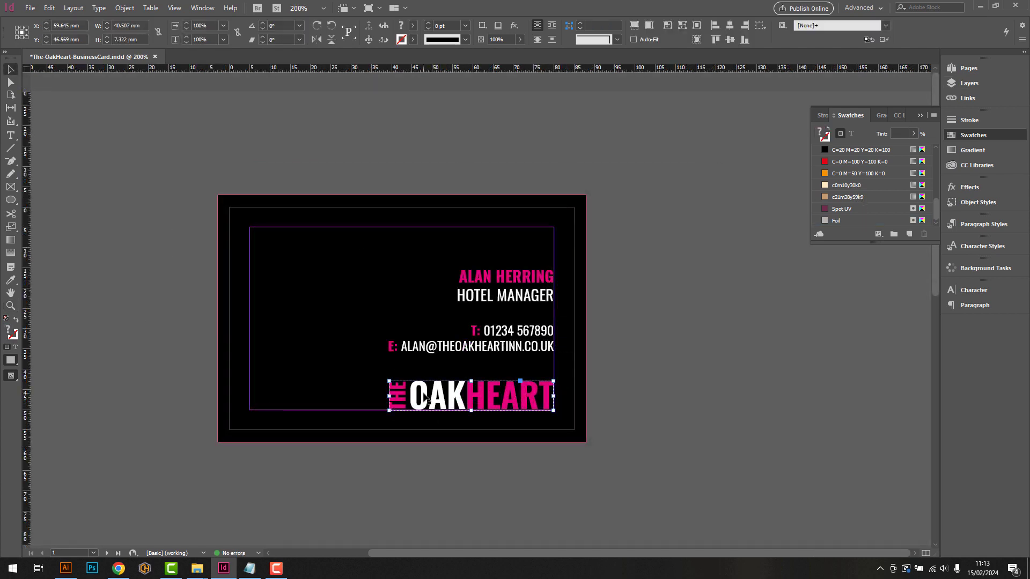
pyautogui.moveTo(427, 398); pyautogui.dragTo(268, 218)
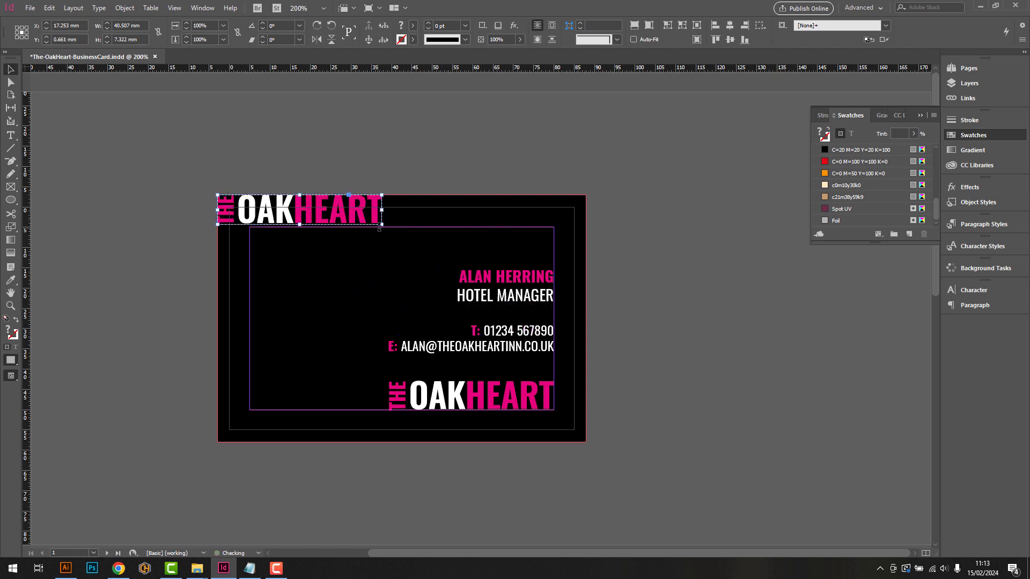
pyautogui.moveTo(214, 191); pyautogui.dragTo(295, 209)
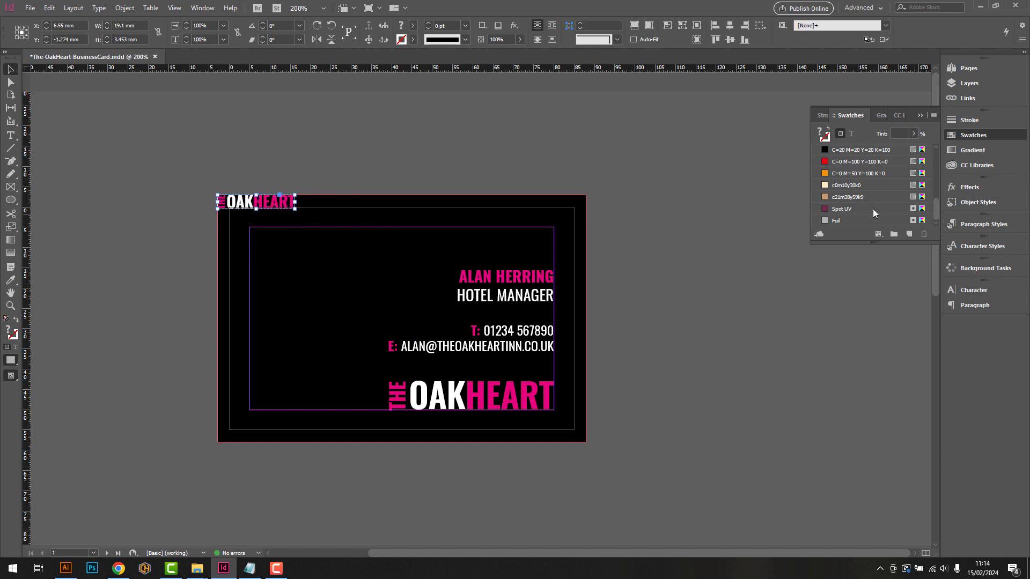
pyautogui.click(842, 208)
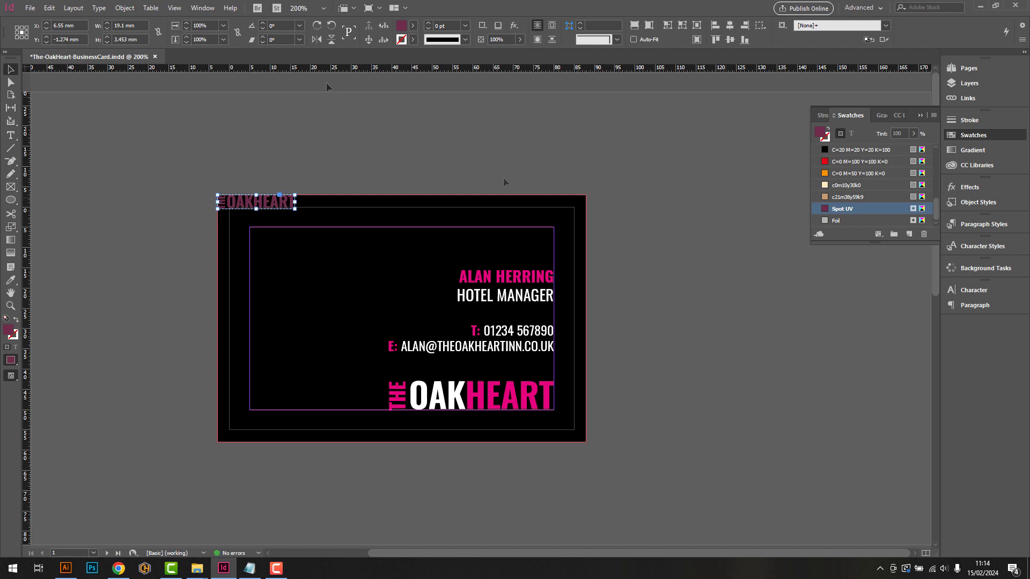
# Step: Step and repeat the small logo into a column of 15 copies and group the column
pyautogui.hotkey('ctrl', 'alt', 'u')
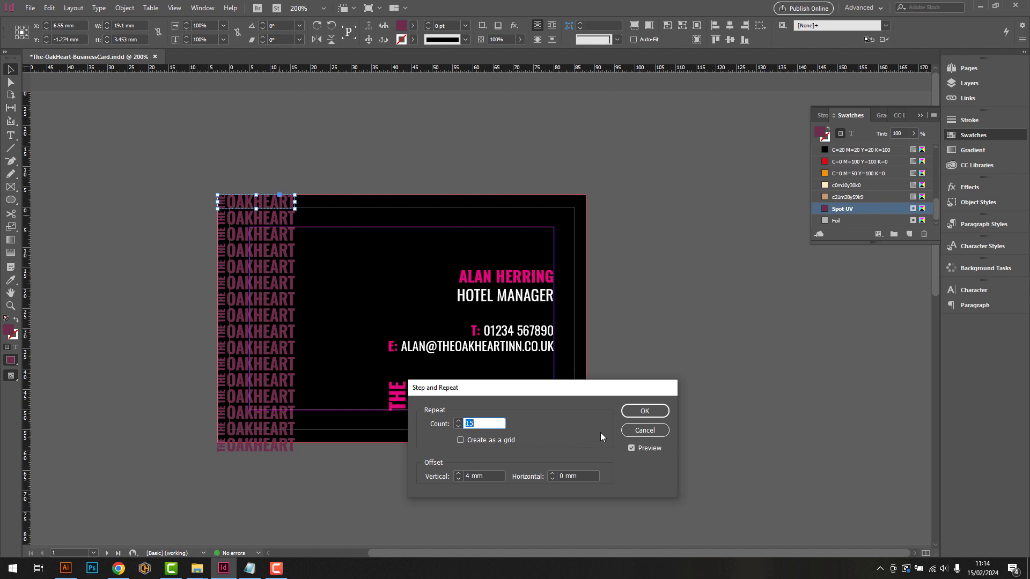
pyautogui.press('Tab')
pyautogui.click(644, 412)
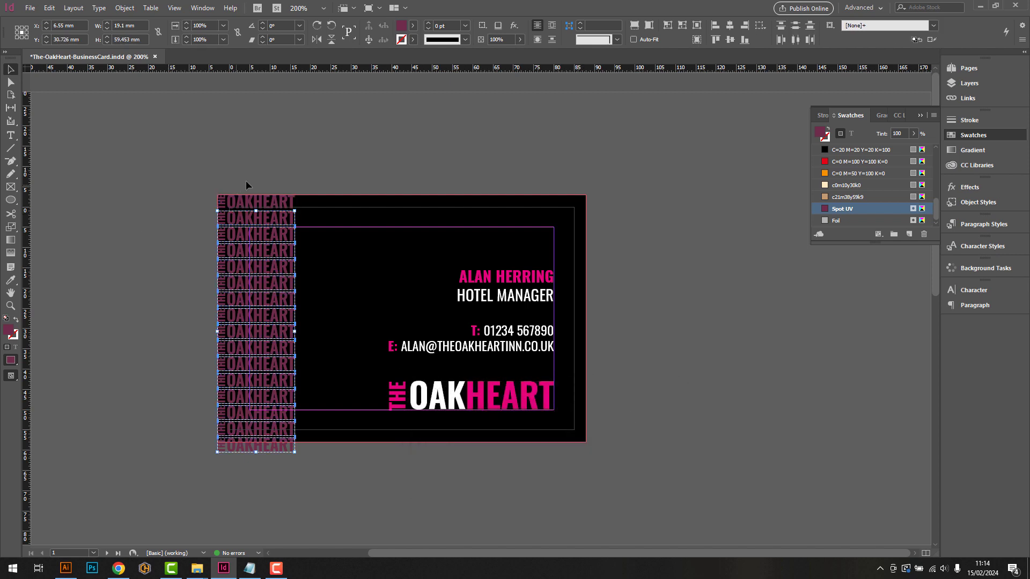
pyautogui.keyDown('shift'); pyautogui.click(260, 205); pyautogui.keyUp('shift')
pyautogui.hotkey('ctrl', 'g')
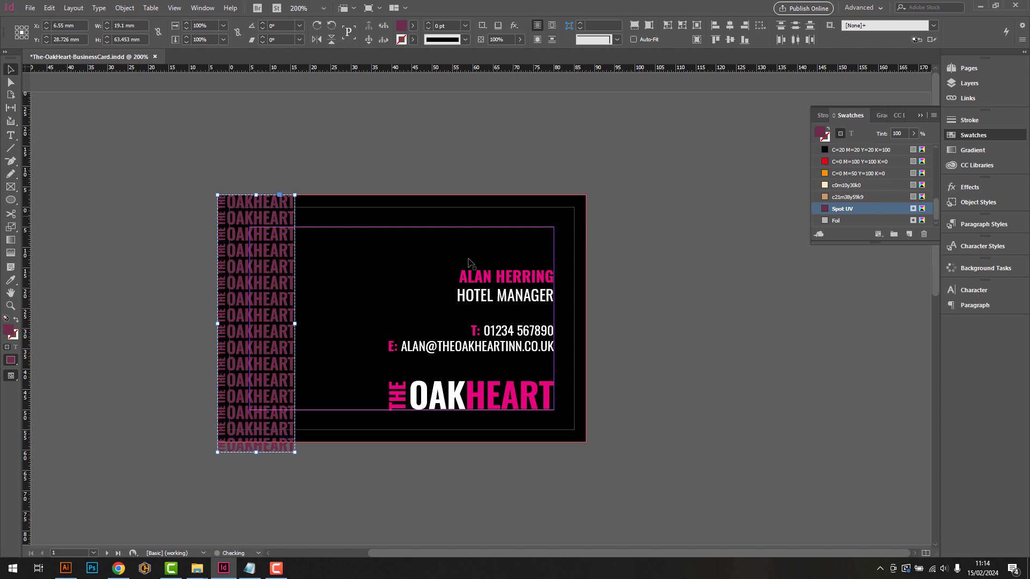
# Step: Step and repeat the grouped column once with 0 mm vertical and 20 mm horizontal offset
pyautogui.hotkey('ctrl', 'alt', 'u')
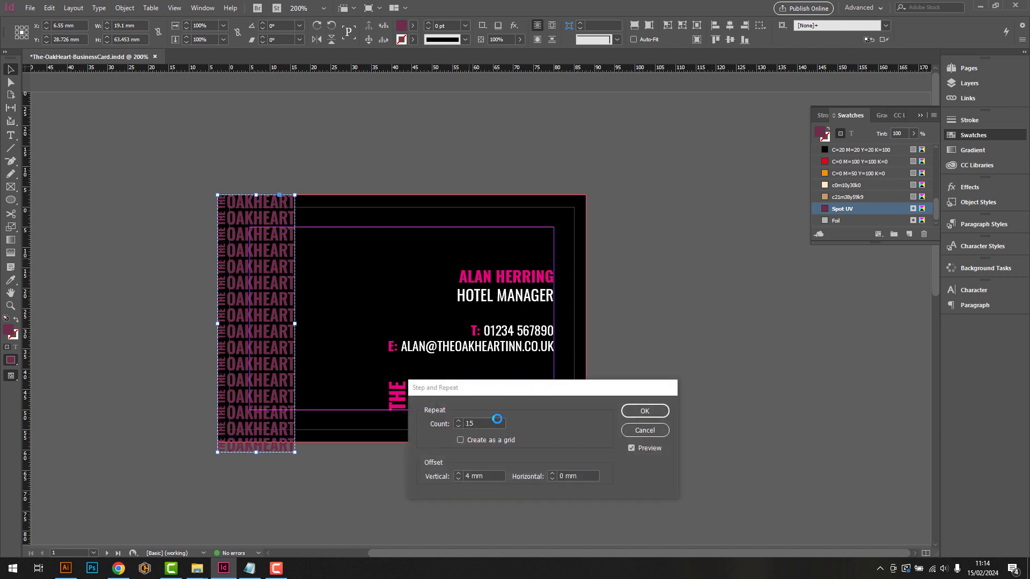
pyautogui.doubleClick(490, 423)
pyautogui.write('1')
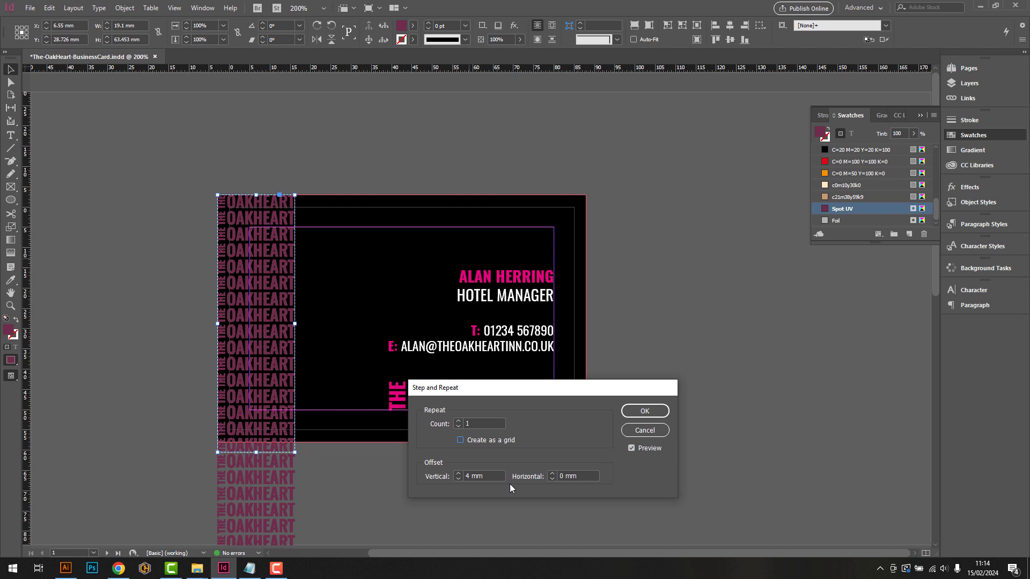
pyautogui.moveTo(480, 476); pyautogui.dragTo(448, 477)
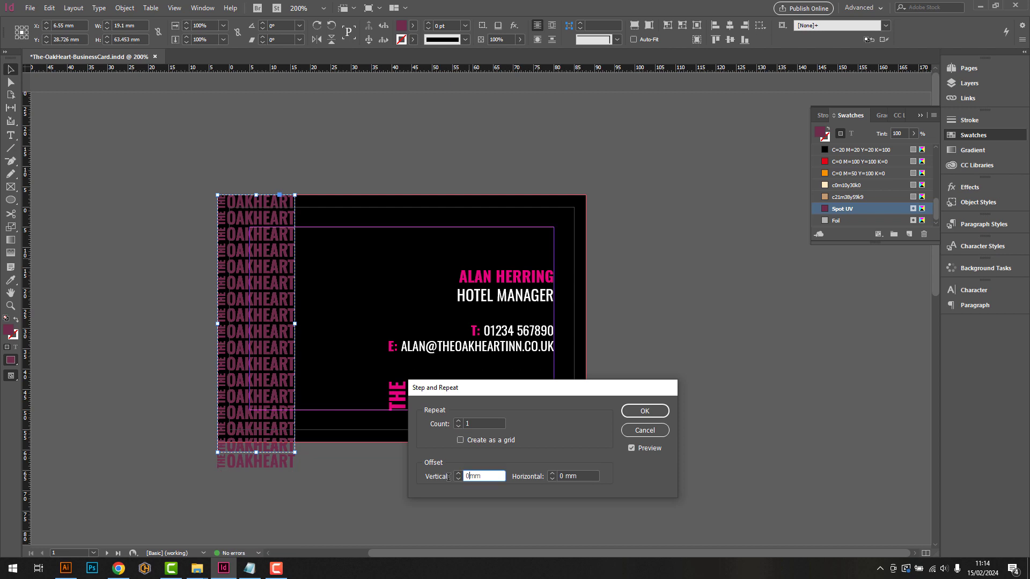
pyautogui.write('0')
pyautogui.press('Tab')
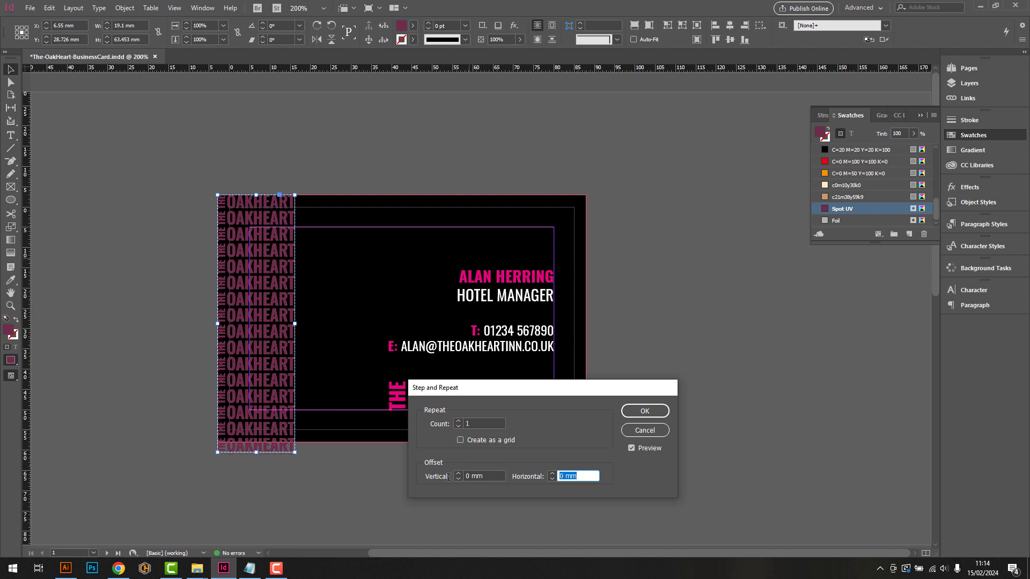
pyautogui.write('19.75')
pyautogui.press('Tab')
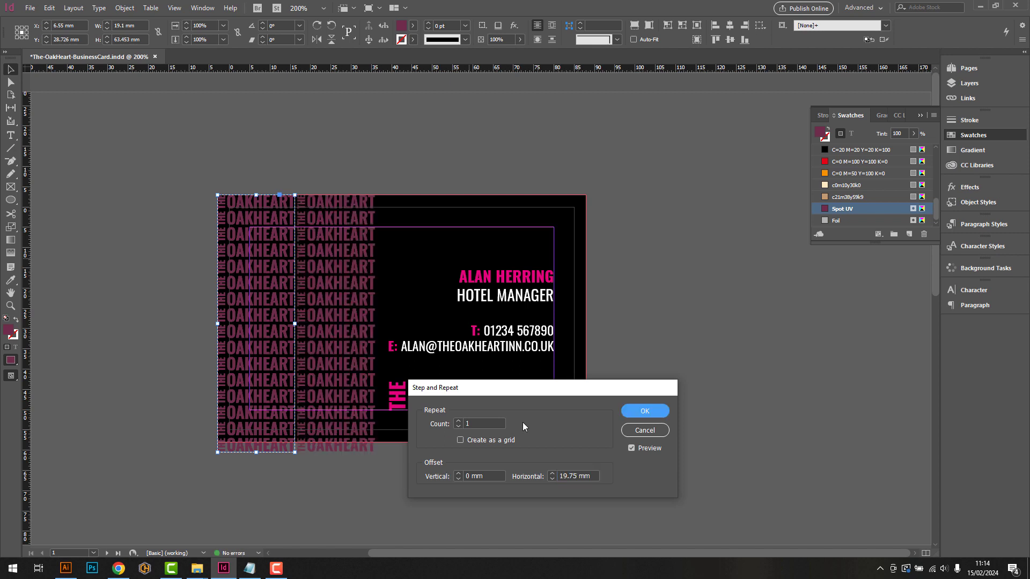
pyautogui.tripleClick(579, 478)
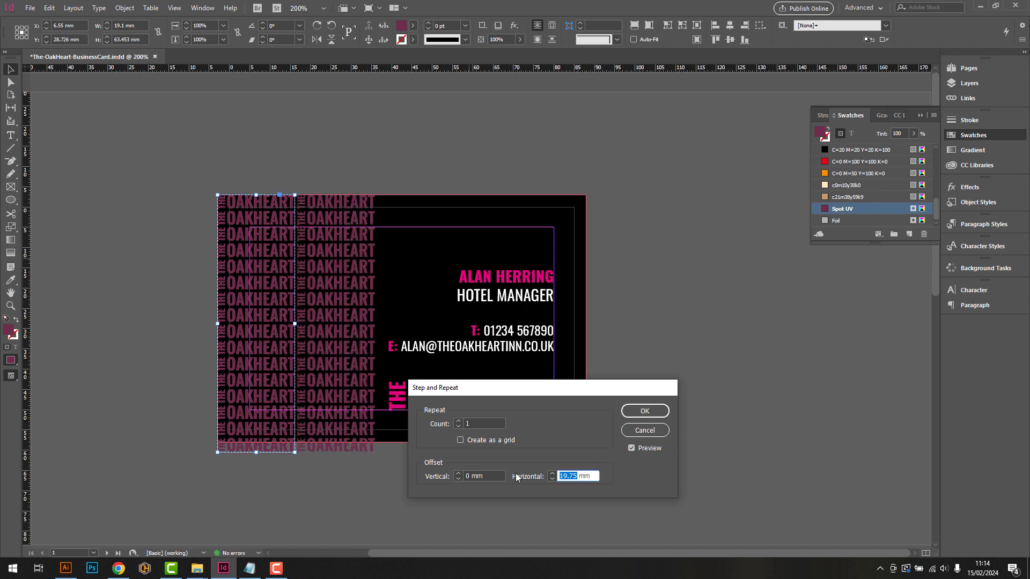
pyautogui.write('20')
pyautogui.press('Tab')
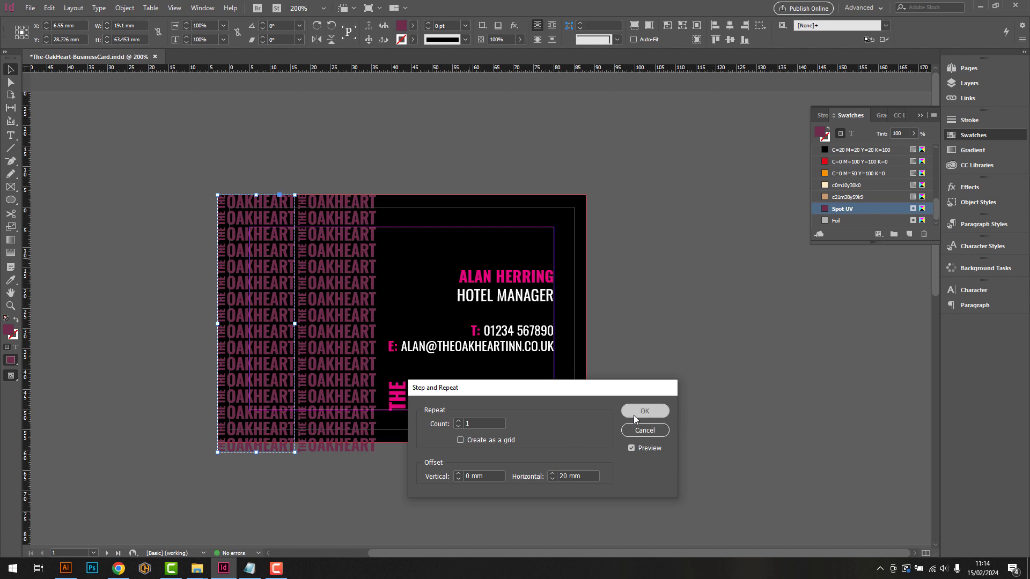
pyautogui.click(644, 411)
# Step: Resize both OAKHEART columns to fit the card and preview it without guides
pyautogui.keyDown('shift'); pyautogui.click(279, 455); pyautogui.keyUp('shift')
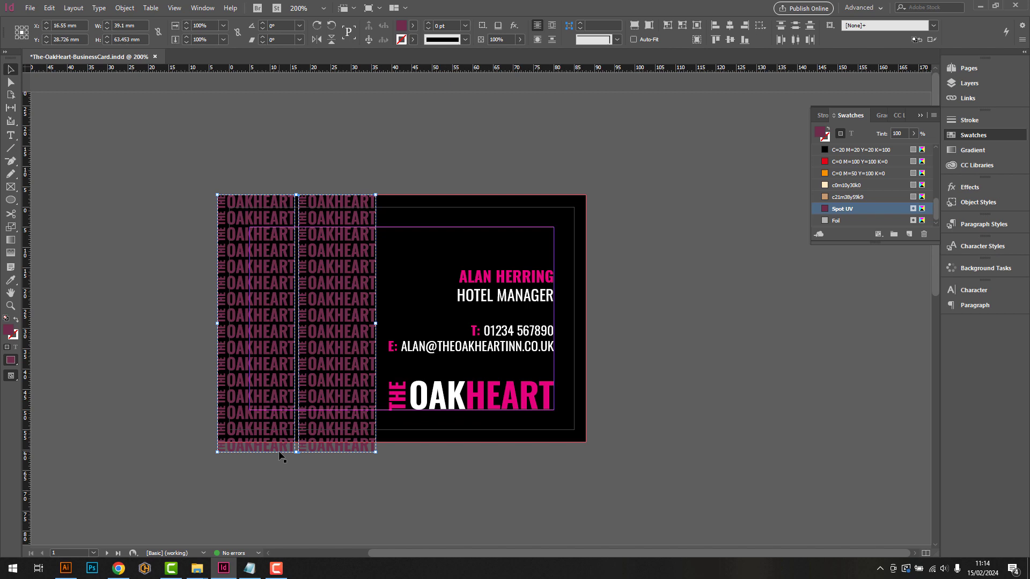
pyautogui.moveTo(375, 451); pyautogui.dragTo(369, 442)
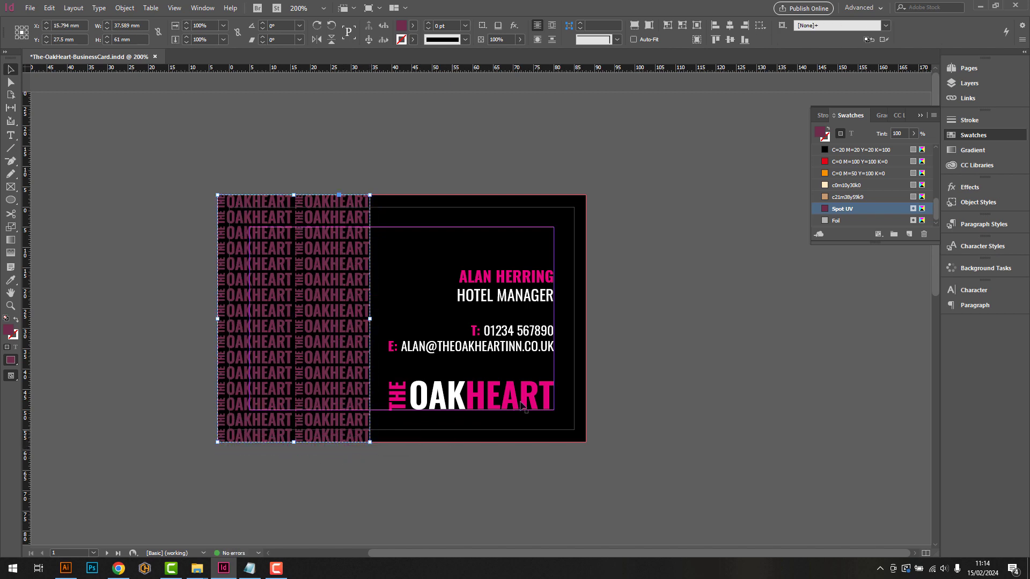
pyautogui.click(656, 330)
pyautogui.press('w')
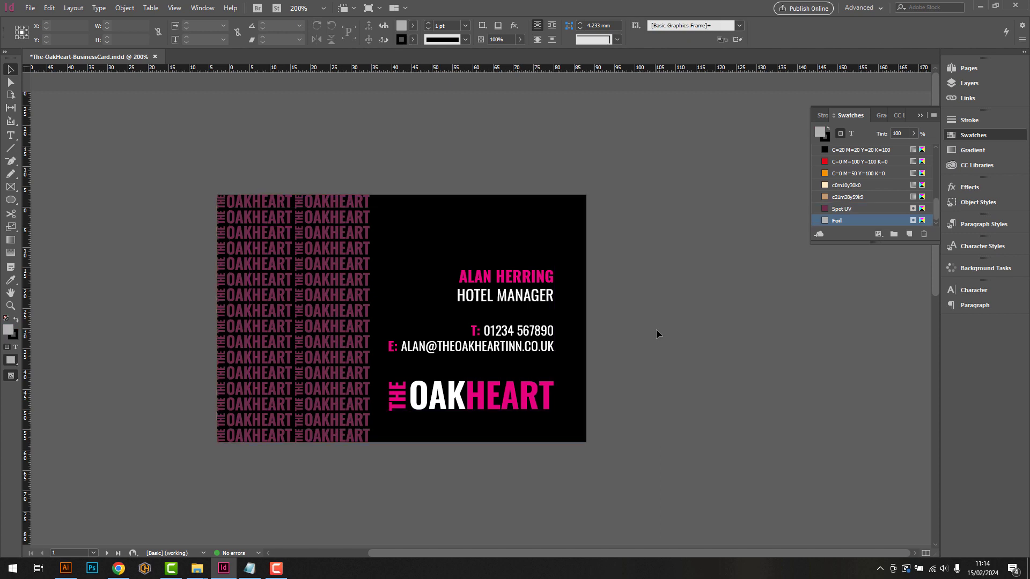
pyautogui.press('w')
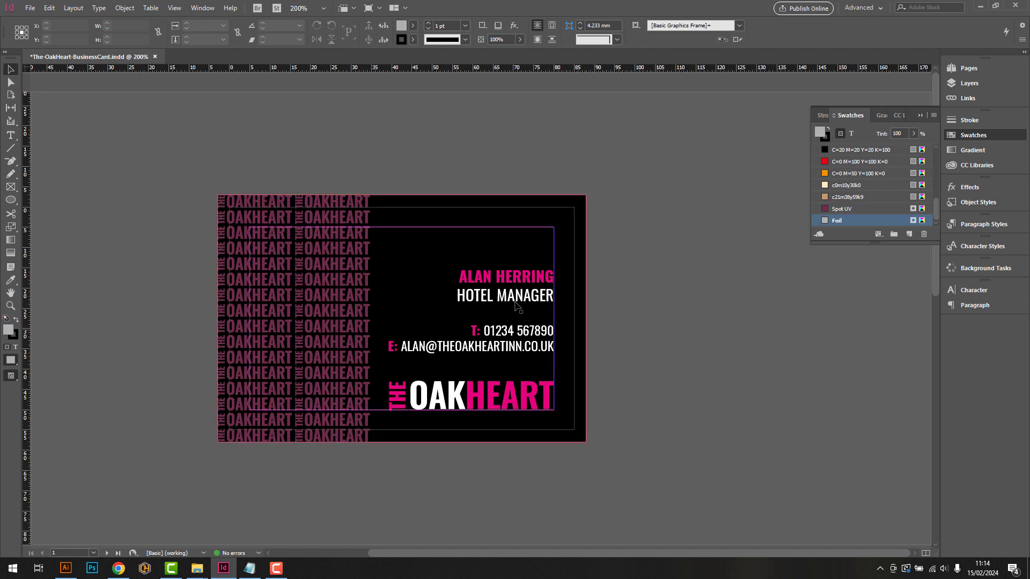
# Step: Add a page, move the pattern group onto page 2, and add another blank page
pyautogui.click(271, 284)
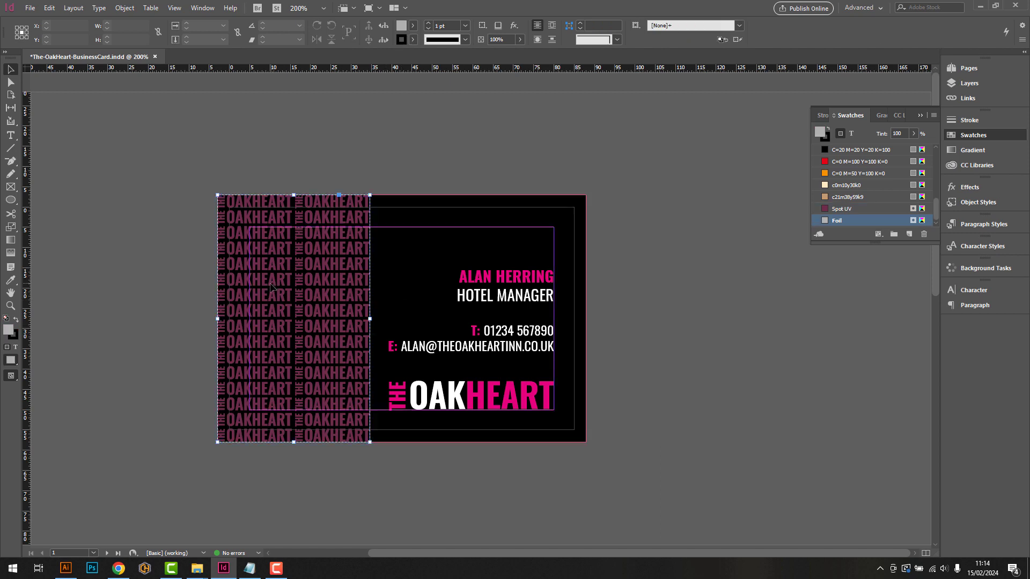
pyautogui.click(983, 68)
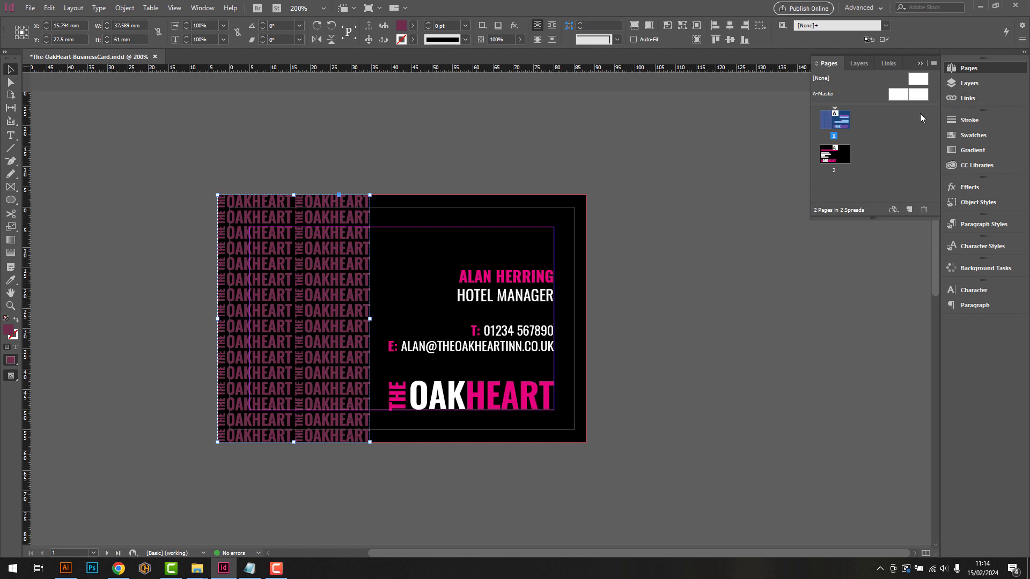
pyautogui.click(908, 210)
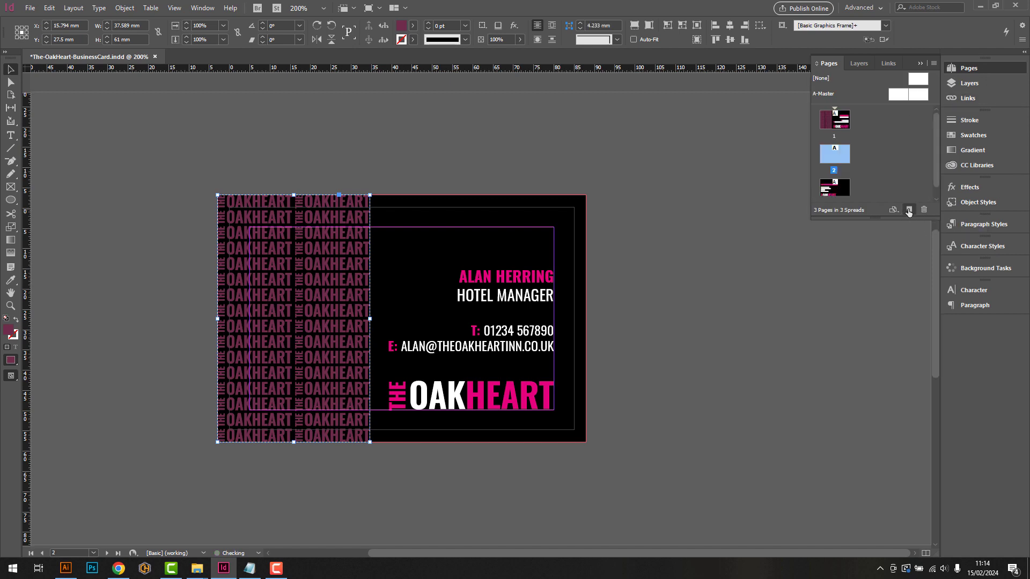
pyautogui.scroll(5, 388, 181)
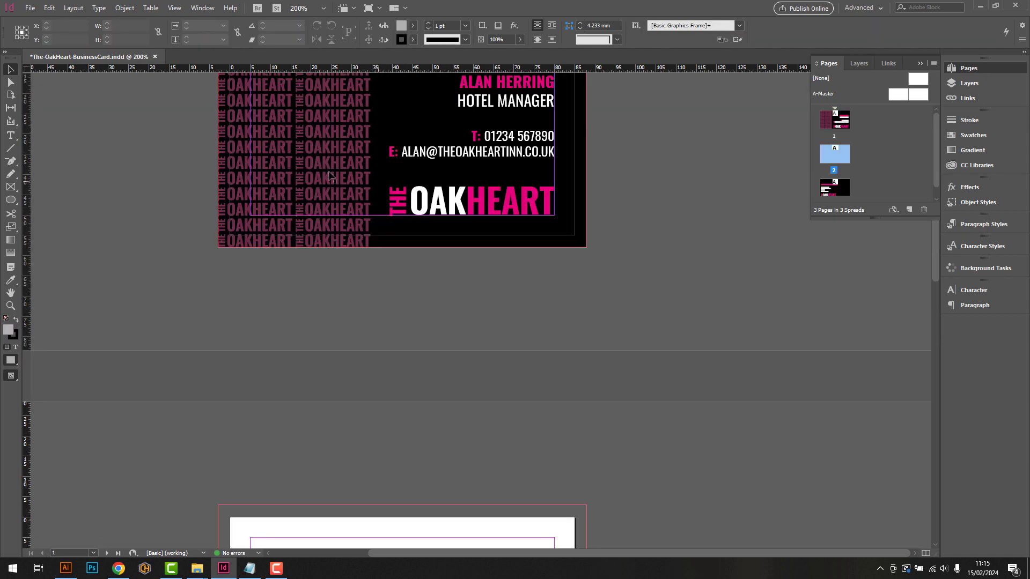
pyautogui.click(249, 144)
pyautogui.scroll(5, 236, 140)
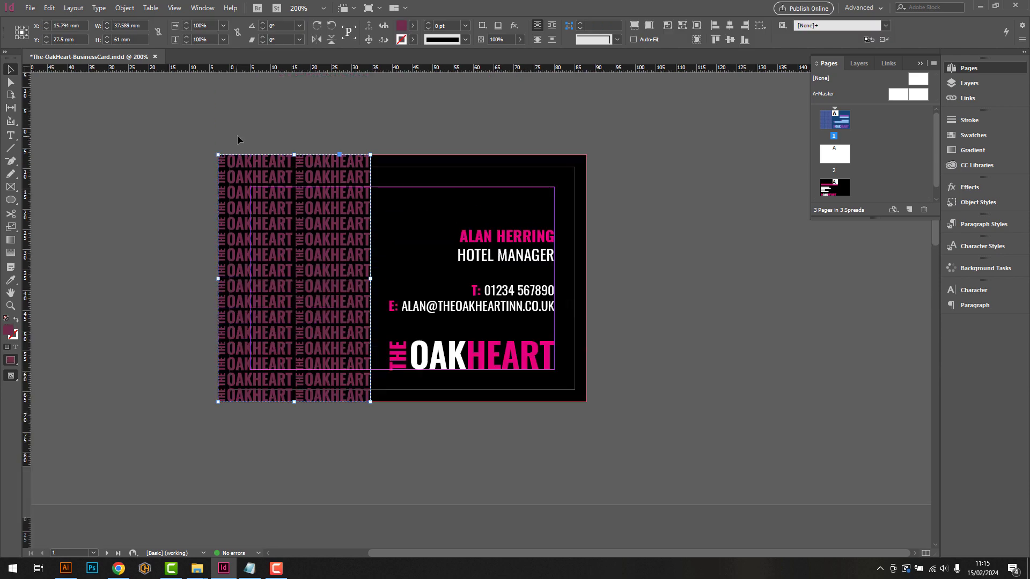
pyautogui.moveTo(246, 204); pyautogui.dragTo(246, 204)
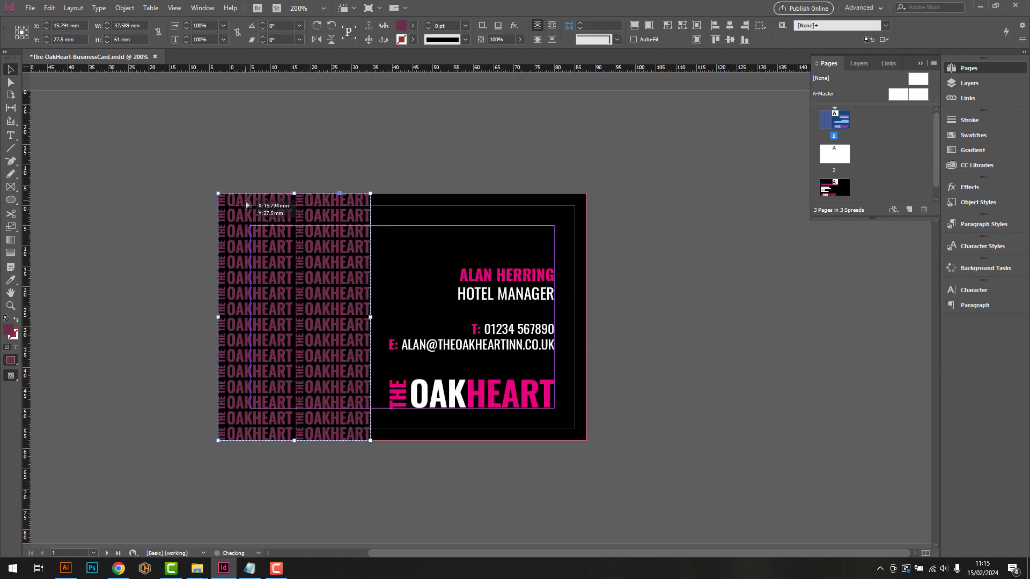
pyautogui.scroll(-5, 268, 204)
pyautogui.moveTo(277, 168); pyautogui.dragTo(274, 378)
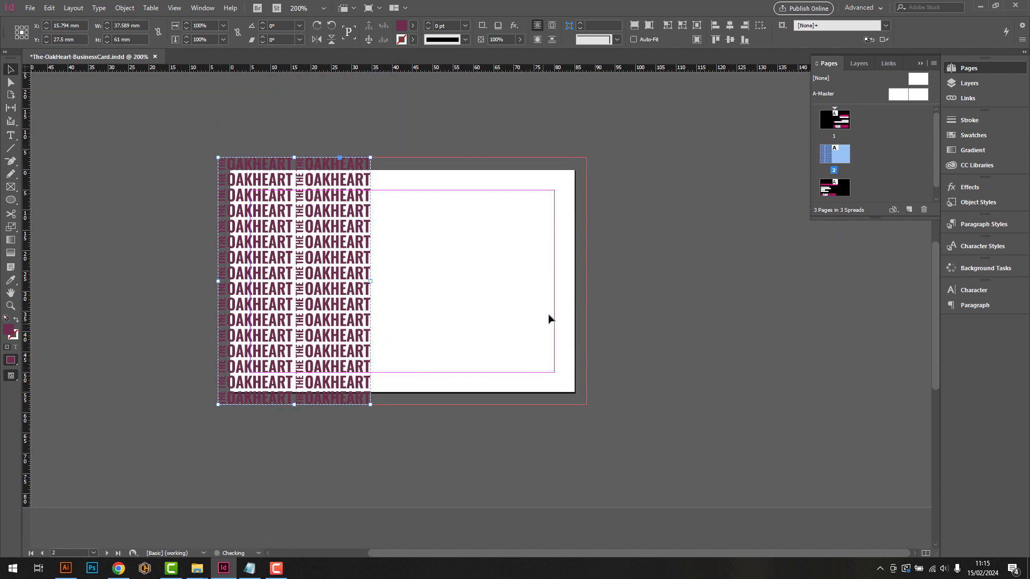
pyautogui.click(599, 199)
pyautogui.click(908, 211)
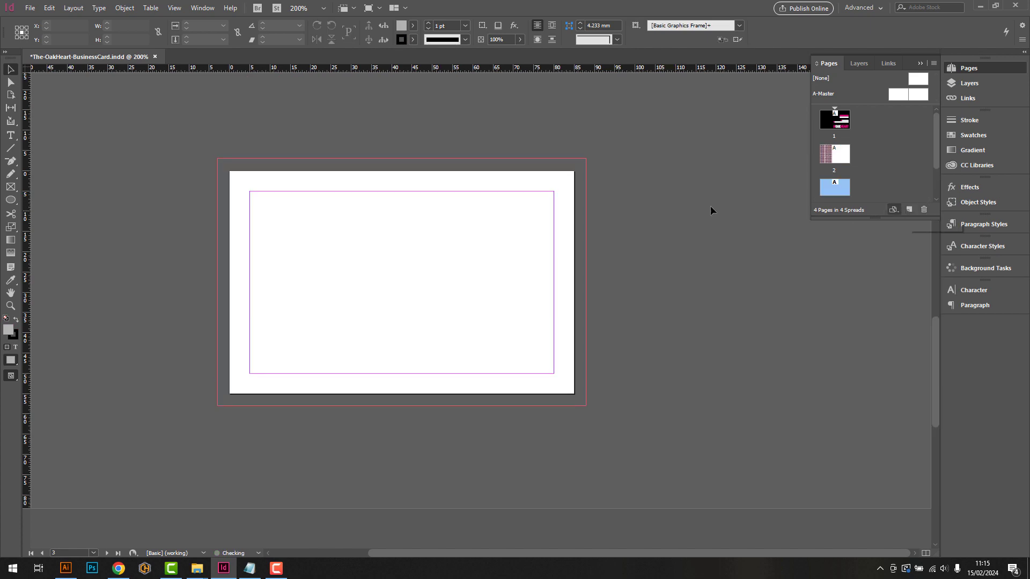
pyautogui.scroll(12, 617, 261)
# Step: Draw a small 3 mm frame at the card's top-left and paste it with the logo in place on page 3
pyautogui.scroll(4, 641, 271)
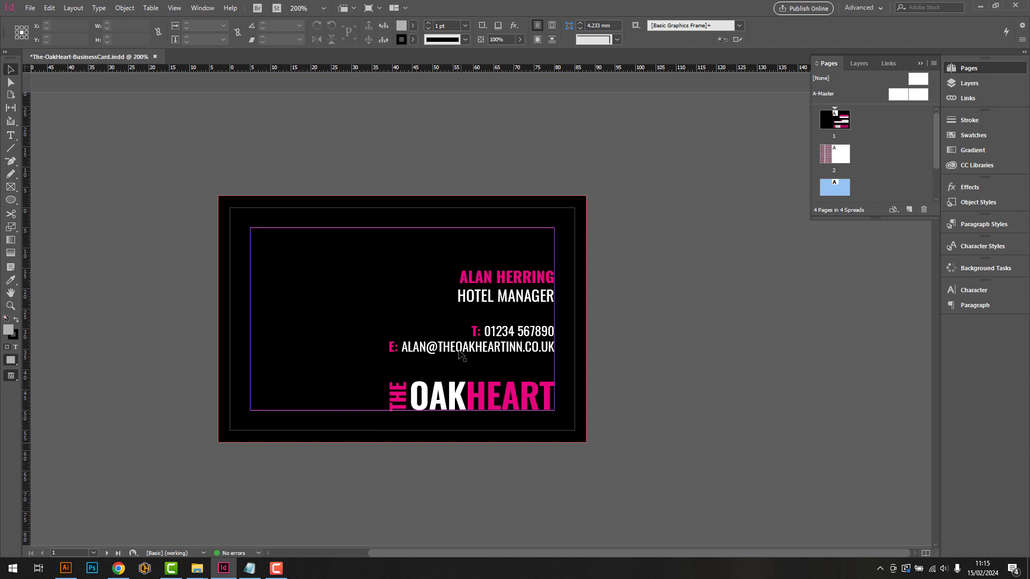
pyautogui.click(10, 187)
pyautogui.moveTo(219, 196); pyautogui.dragTo(234, 209)
pyautogui.click(10, 69)
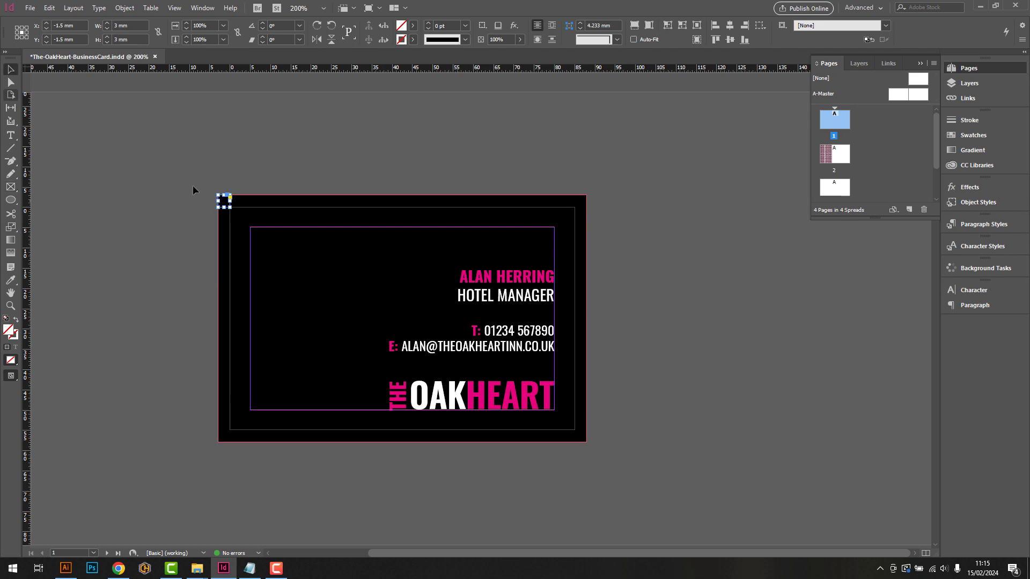
pyautogui.keyDown('shift'); pyautogui.click(494, 408); pyautogui.keyUp('shift')
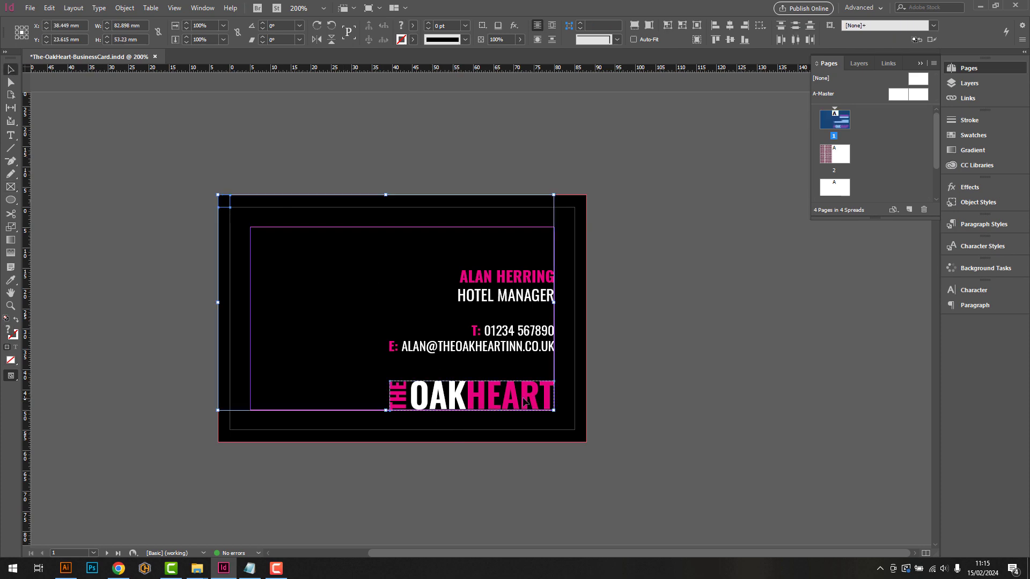
pyautogui.scroll(-15, 525, 402)
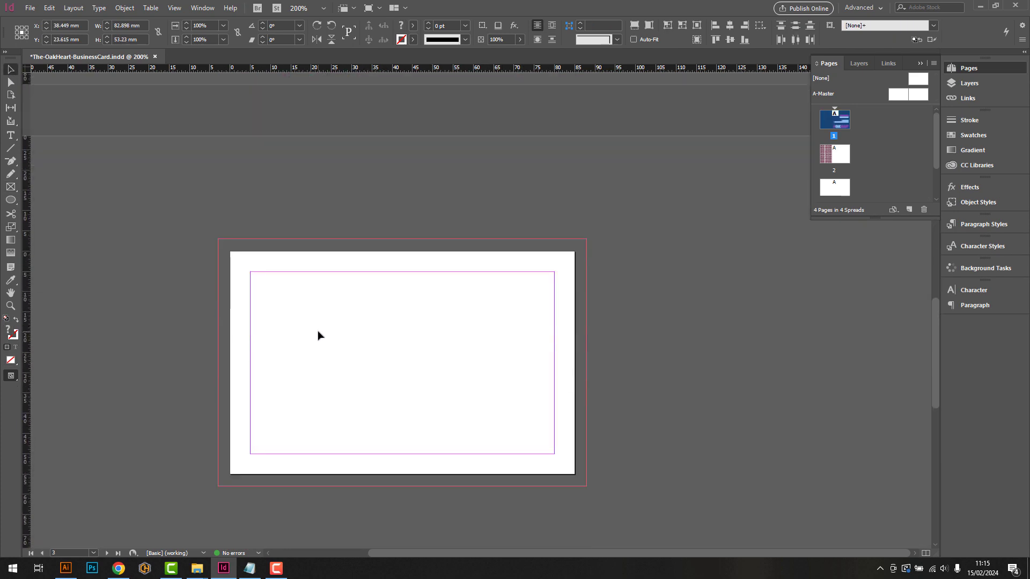
pyautogui.hotkey('ctrl', 'v')
pyautogui.moveTo(322, 248); pyautogui.dragTo(230, 256)
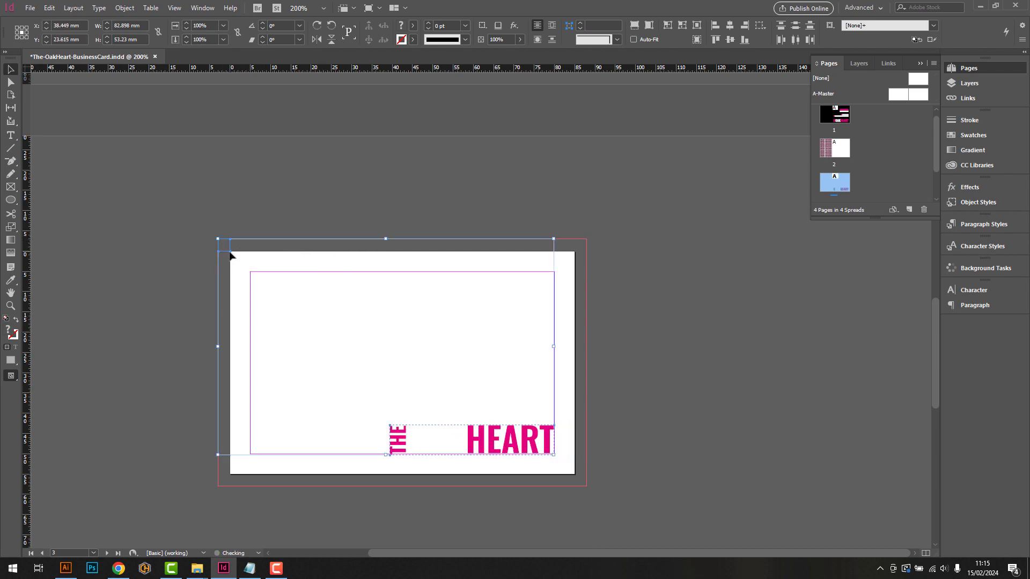
pyautogui.click(150, 220)
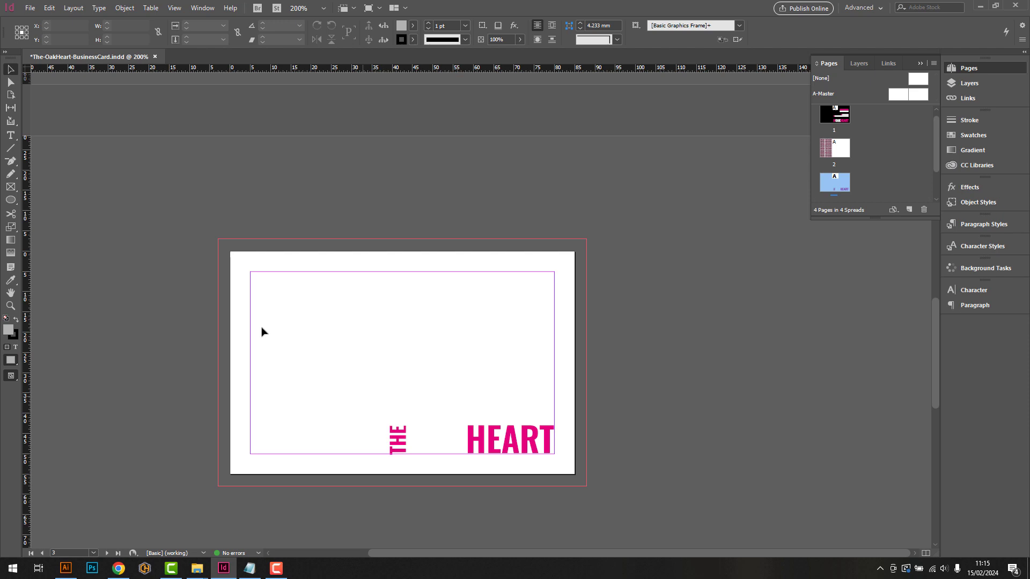
# Step: Delete the THE and HEART letters from the pasted logo on page 3
pyautogui.click(406, 449)
pyautogui.click(10, 82)
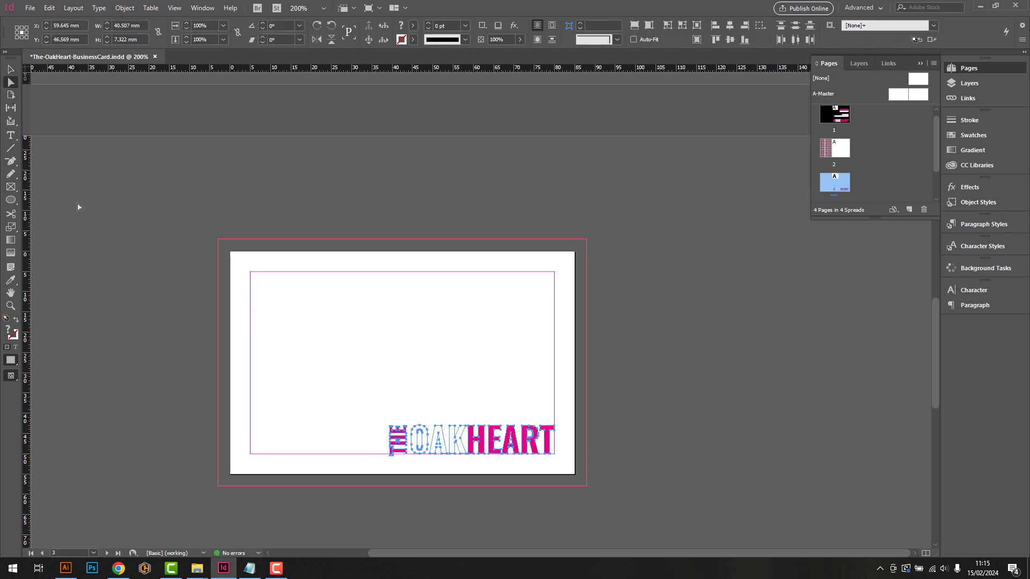
pyautogui.click(384, 435)
pyautogui.click(398, 451)
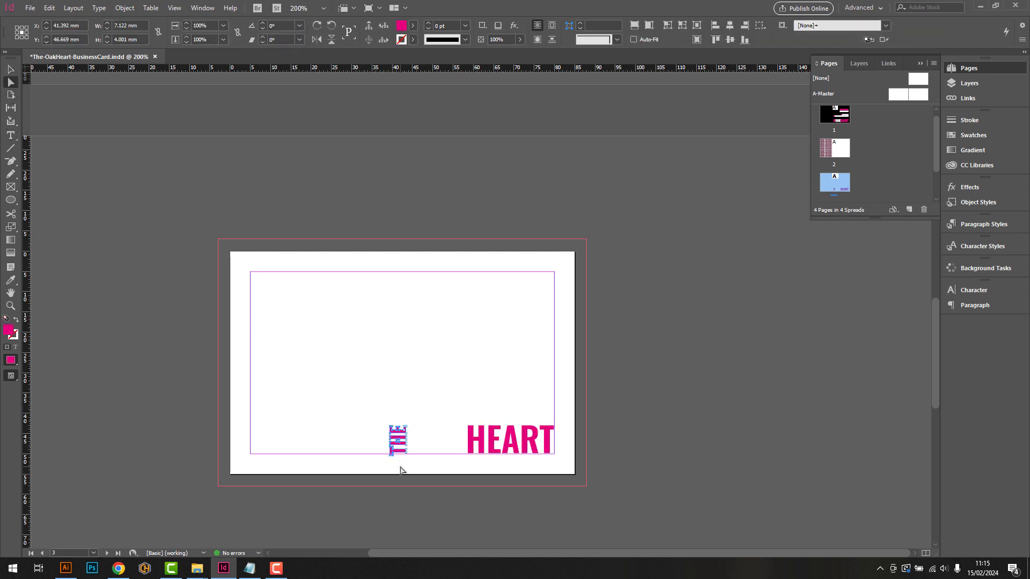
pyautogui.press('Delete')
pyautogui.moveTo(575, 404); pyautogui.dragTo(471, 472)
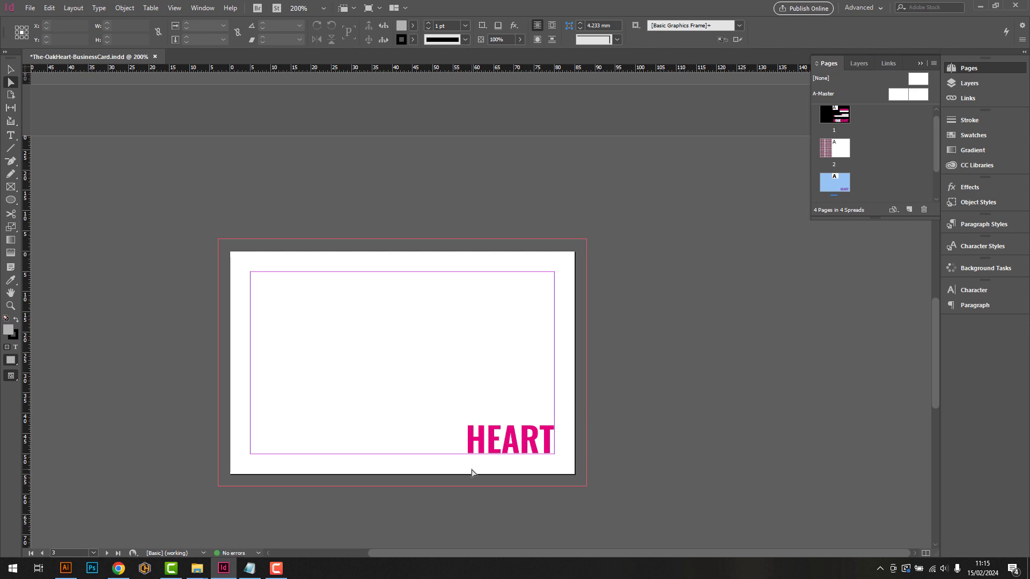
pyautogui.press('Delete')
# Step: Fill the remaining OAK letters with the Foil swatch
pyautogui.moveTo(529, 419); pyautogui.dragTo(375, 480)
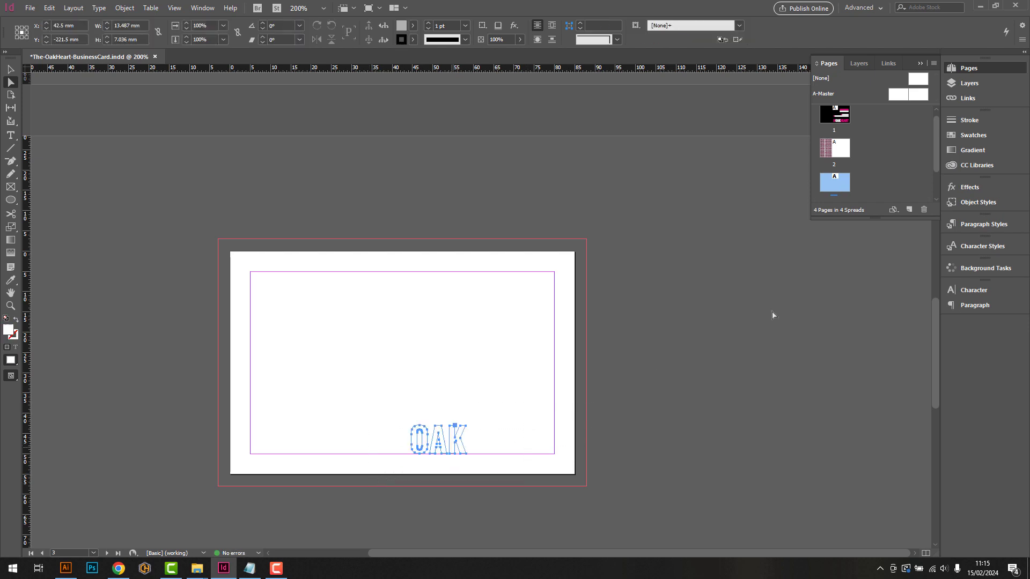
pyautogui.click(963, 135)
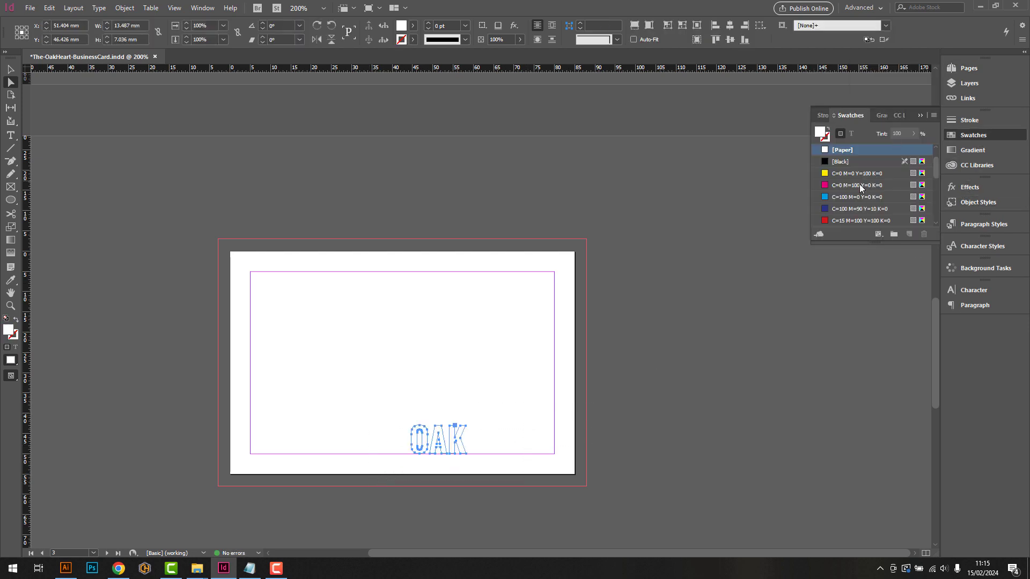
pyautogui.scroll(-3, 860, 190)
pyautogui.click(837, 221)
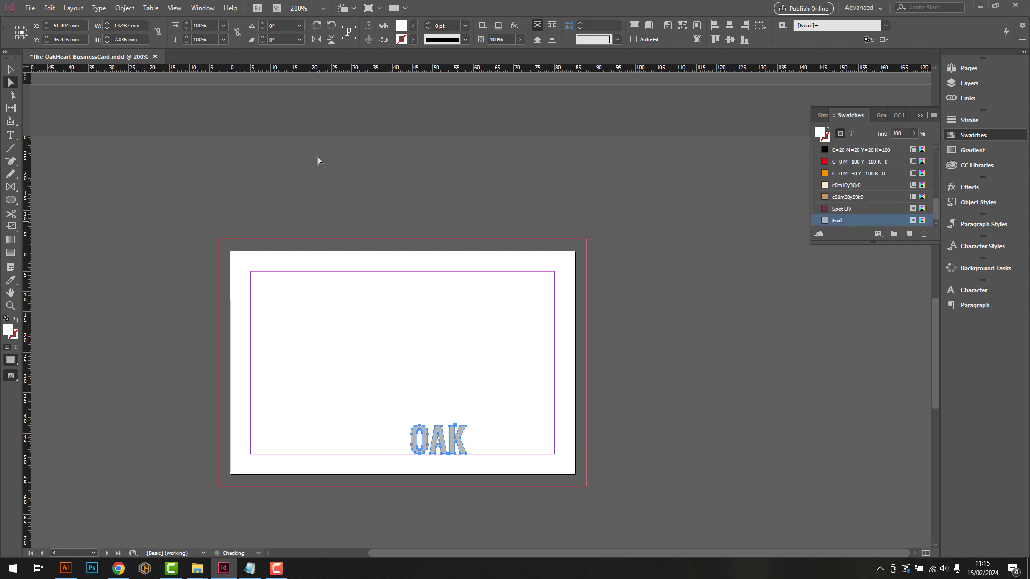
pyautogui.press('v')
pyautogui.click(399, 157)
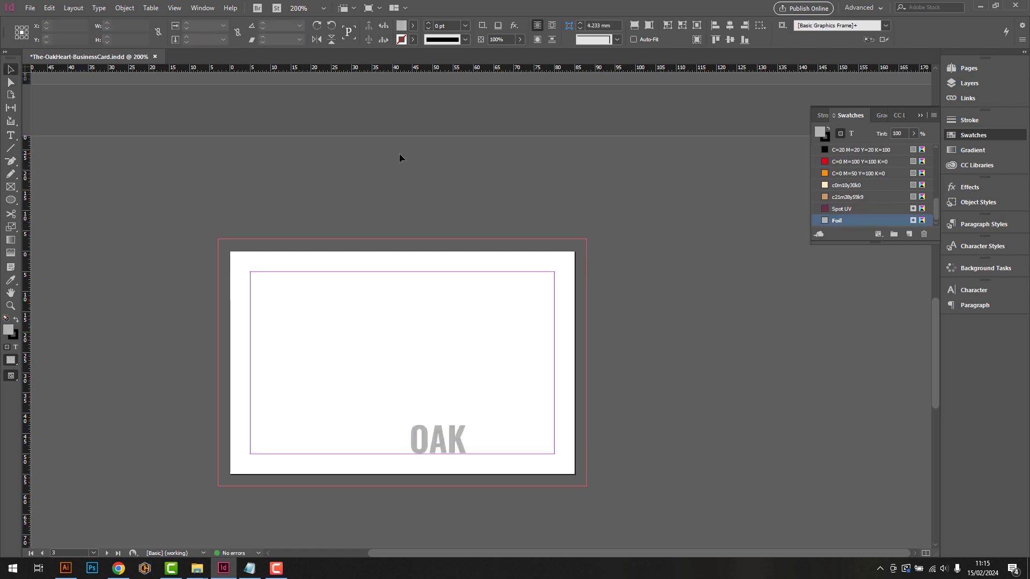
pyautogui.hotkey('ctrl', '-')
# Step: Go to the black back card on page 4 through the Pages panel
pyautogui.scroll(2, 384, 216)
pyautogui.scroll(8, 384, 216)
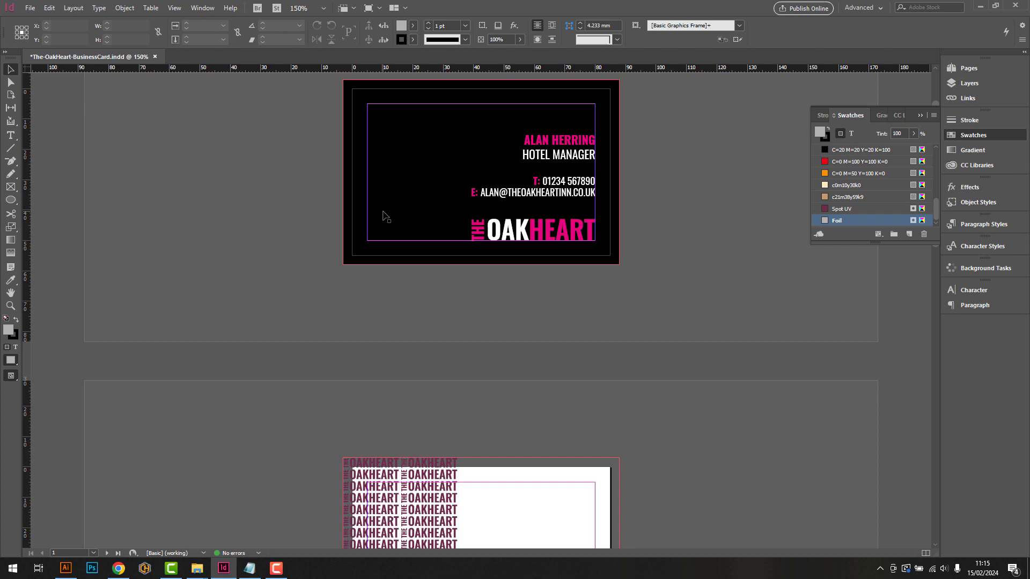
pyautogui.scroll(-10, 268, 242)
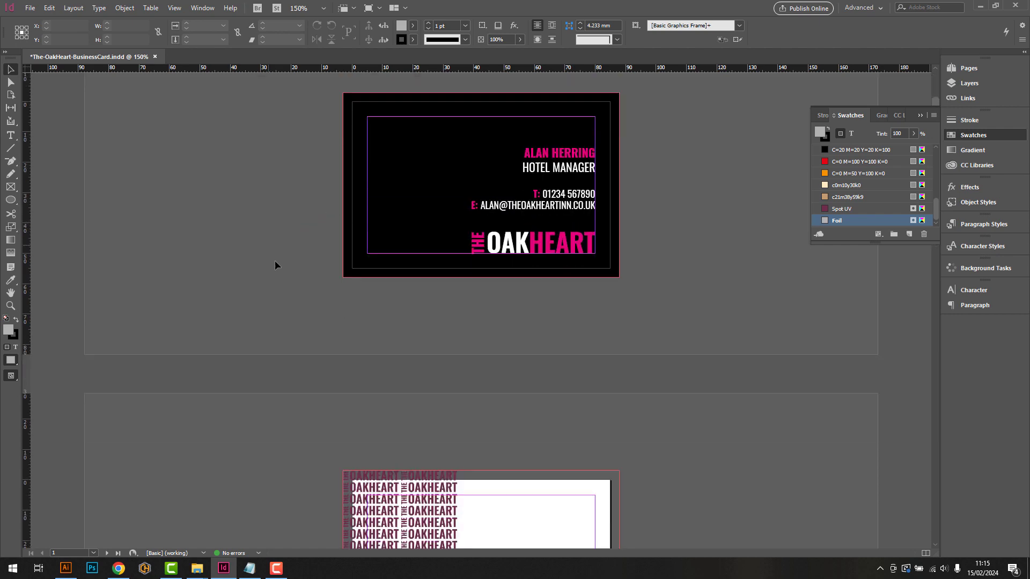
pyautogui.scroll(-3, 301, 265)
pyautogui.scroll(3, 301, 265)
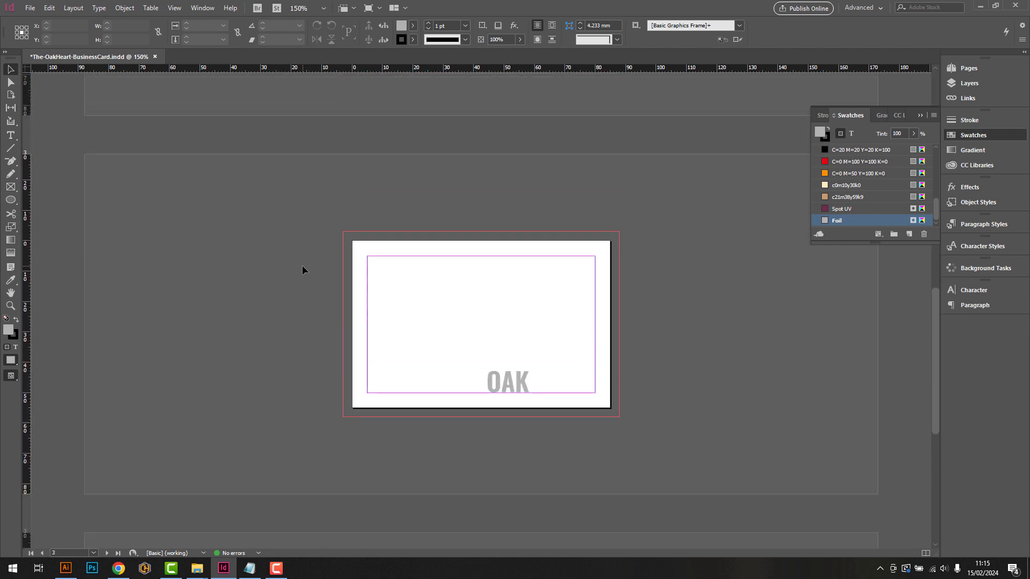
pyautogui.click(969, 69)
pyautogui.click(834, 161)
pyautogui.scroll(-1, 835, 161)
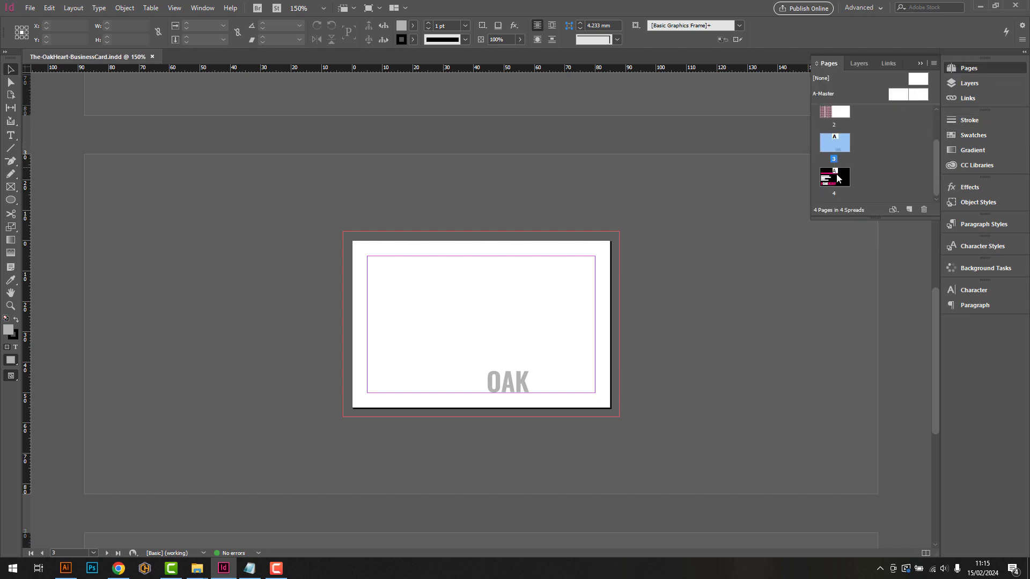
pyautogui.doubleClick(822, 182)
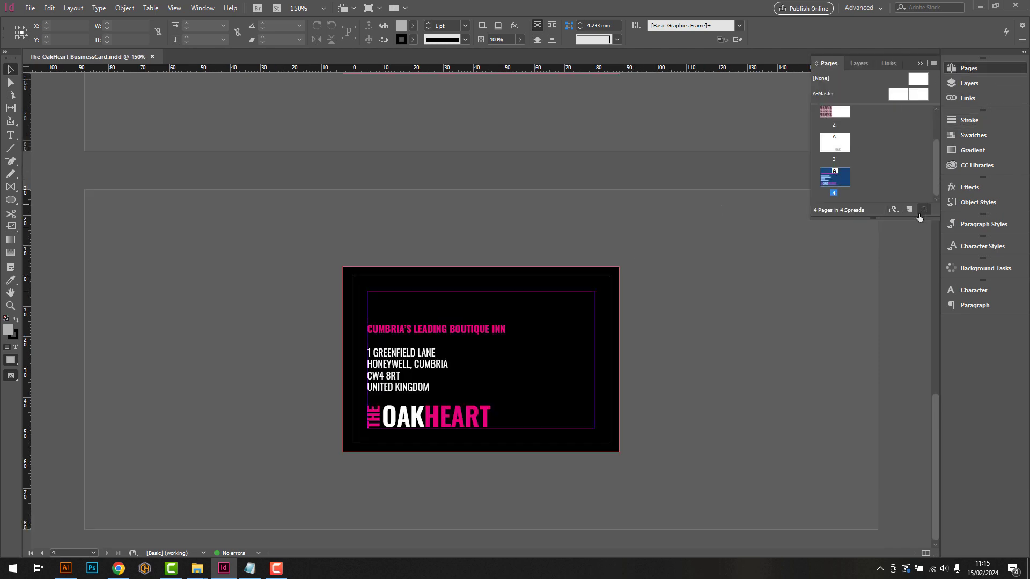
pyautogui.scroll(15, 570, 304)
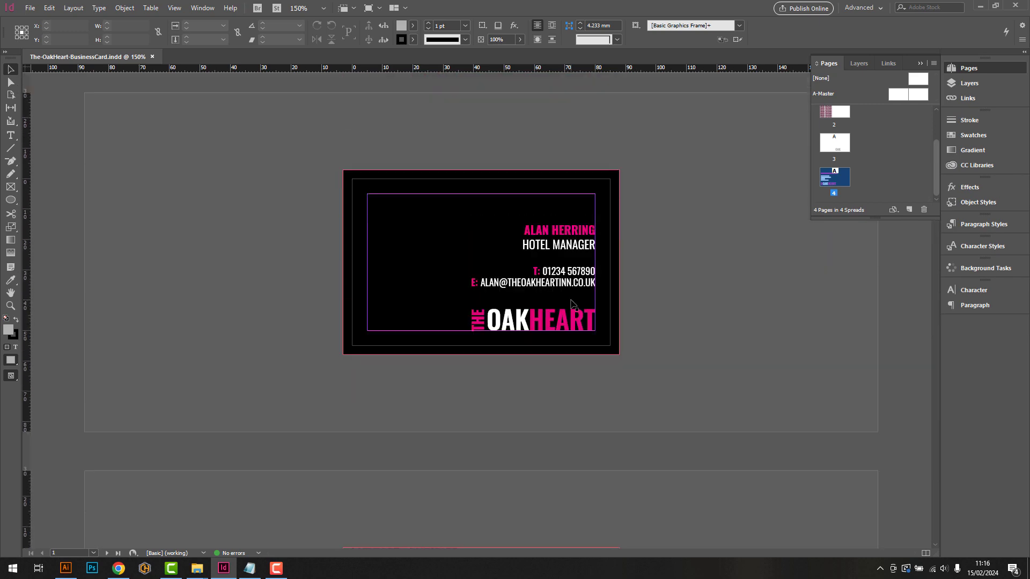
pyautogui.scroll(-15, 559, 311)
# Step: Align the OAKHEART pattern frame to the card's right edge and move it onto page 5
pyautogui.moveTo(526, 292); pyautogui.dragTo(610, 288)
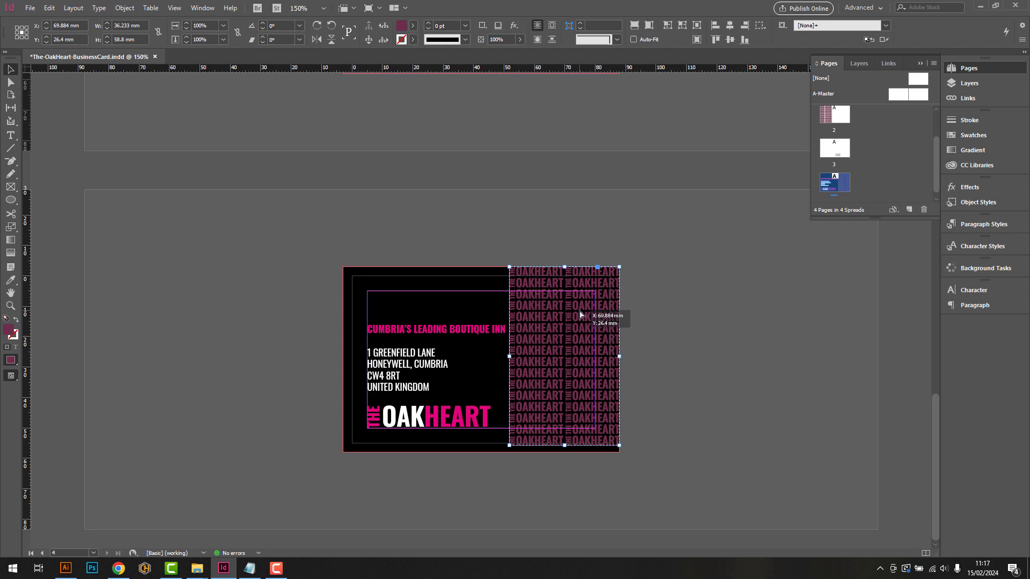
pyautogui.scroll(10, 470, 277)
pyautogui.hotkey('ctrl', 'z')
pyautogui.hotkey('ctrl', 'z')
pyautogui.moveTo(633, 281); pyautogui.dragTo(591, 285)
pyautogui.hotkey('ctrl', 'shift', 'p')
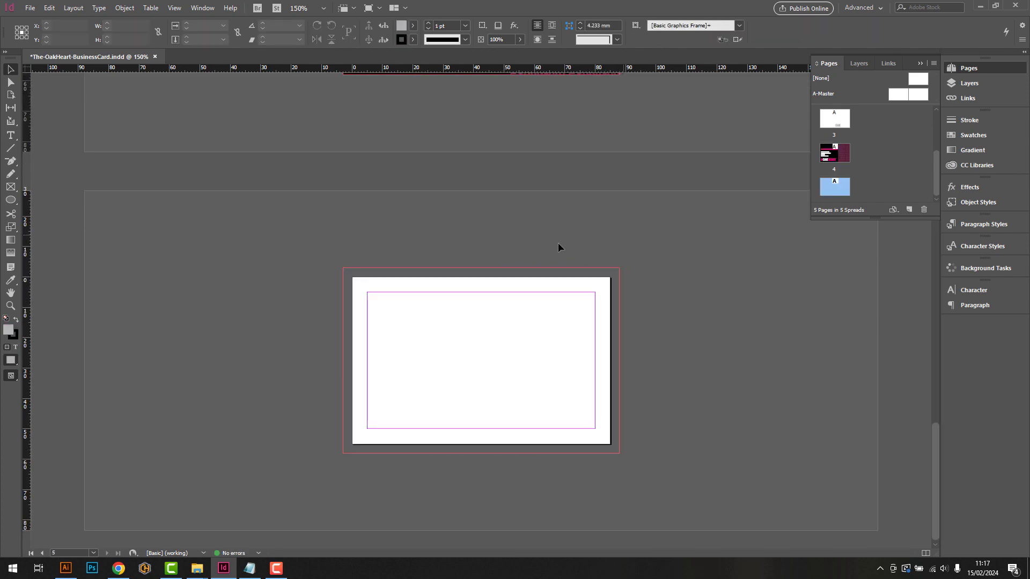
pyautogui.scroll(4, 579, 244)
pyautogui.moveTo(564, 231); pyautogui.dragTo(554, 510)
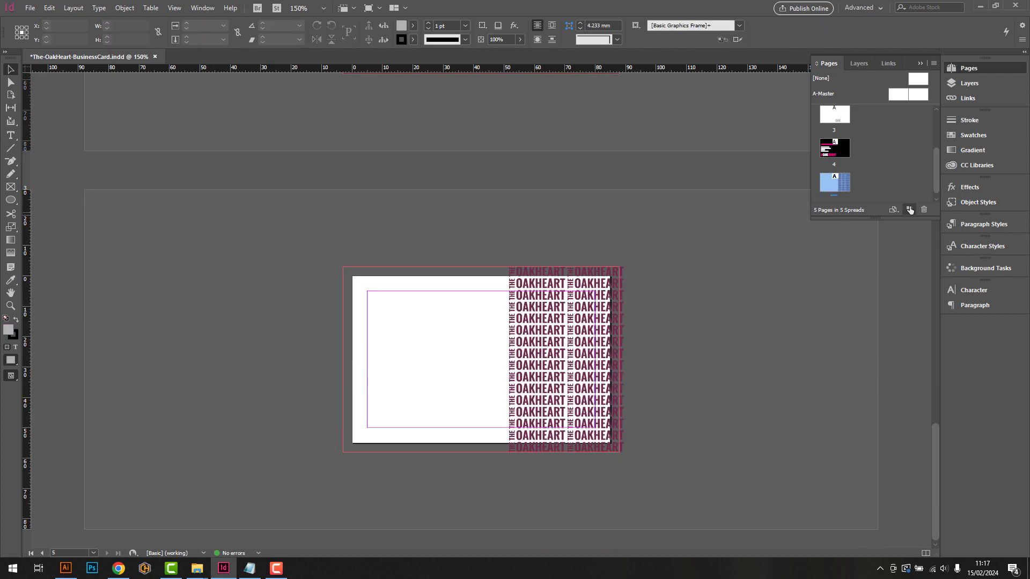
# Step: Add page 6 and paste a copy of the back card's OAKHEART logo onto it
pyautogui.click(910, 210)
pyautogui.scroll(8, 648, 264)
pyautogui.scroll(-3, 414, 208)
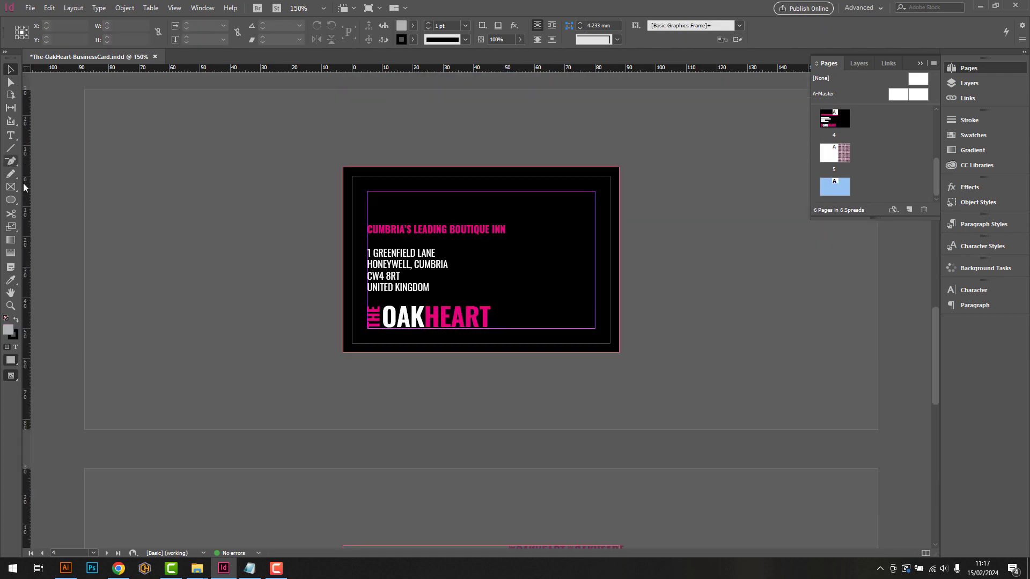
pyautogui.press('v')
pyautogui.click(345, 168)
pyautogui.scroll(-10, 345, 306)
pyautogui.hotkey('ctrl', 'v')
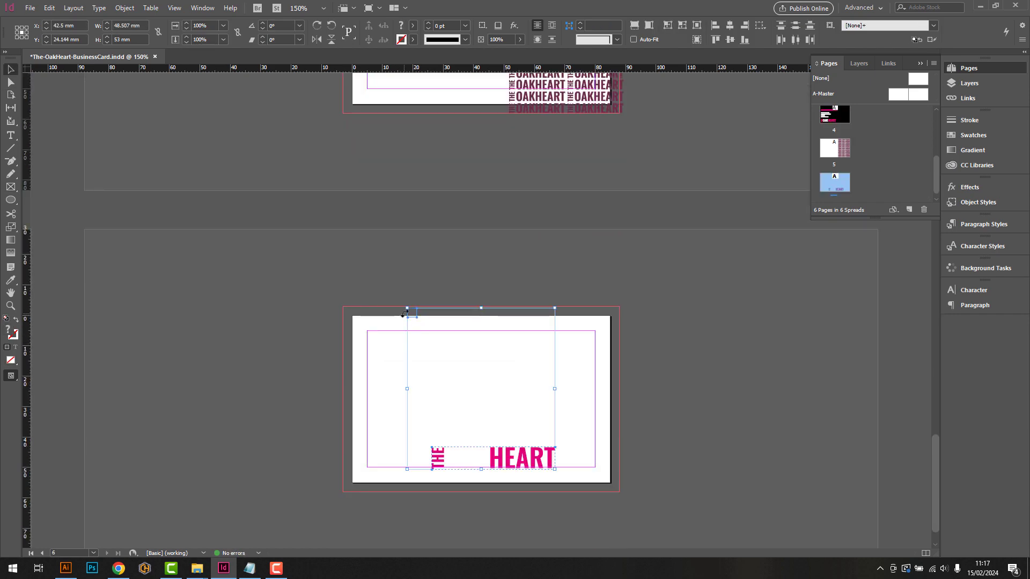
pyautogui.moveTo(499, 457); pyautogui.dragTo(434, 457)
# Step: Delete THE and HEART from the page 6 logo and fill OAK with Foil
pyautogui.press('a')
pyautogui.click(370, 456)
pyautogui.press('Delete')
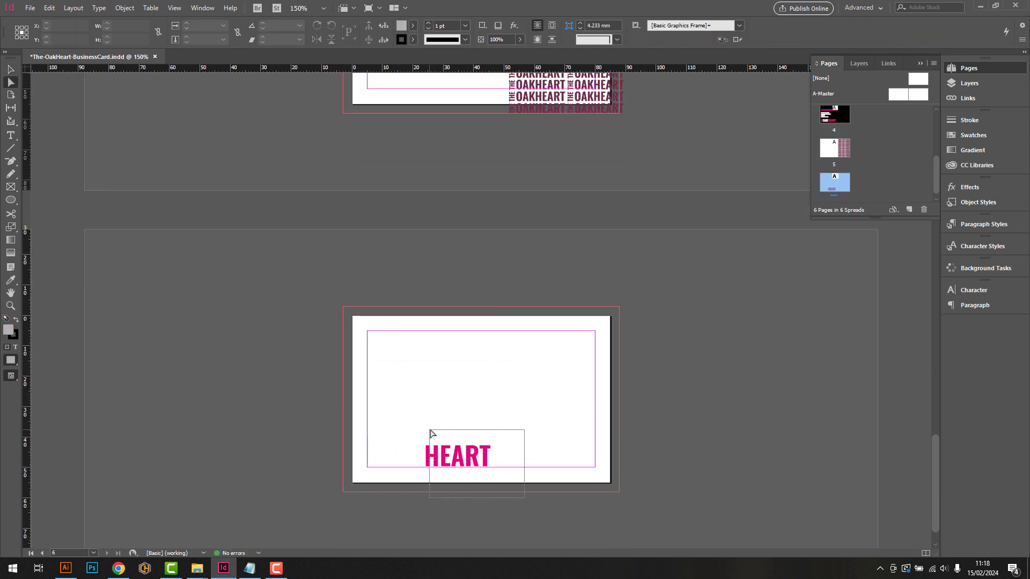
pyautogui.press('Delete')
pyautogui.click(974, 135)
pyautogui.click(837, 221)
pyautogui.press('v')
pyautogui.click(222, 200)
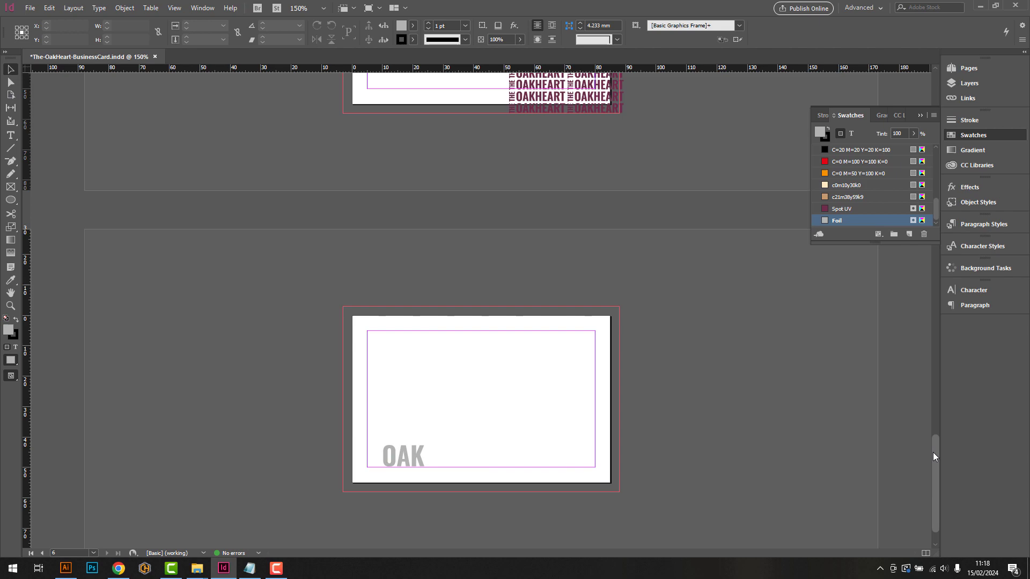
pyautogui.scroll(20, 934, 457)
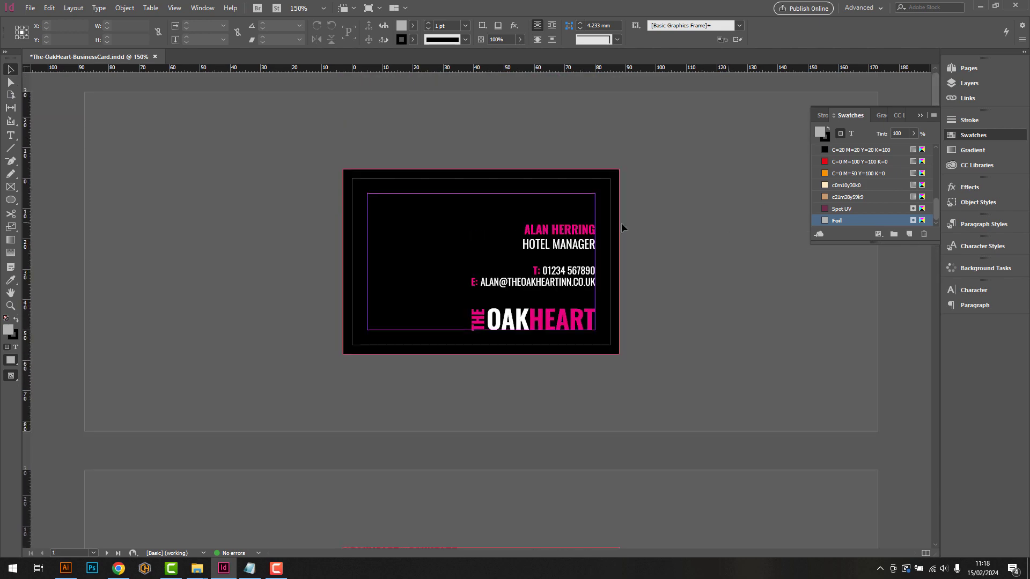
# Step: Export the document as The-OakHeart-BusinessCard.pdf, replacing the existing file
pyautogui.click(30, 8)
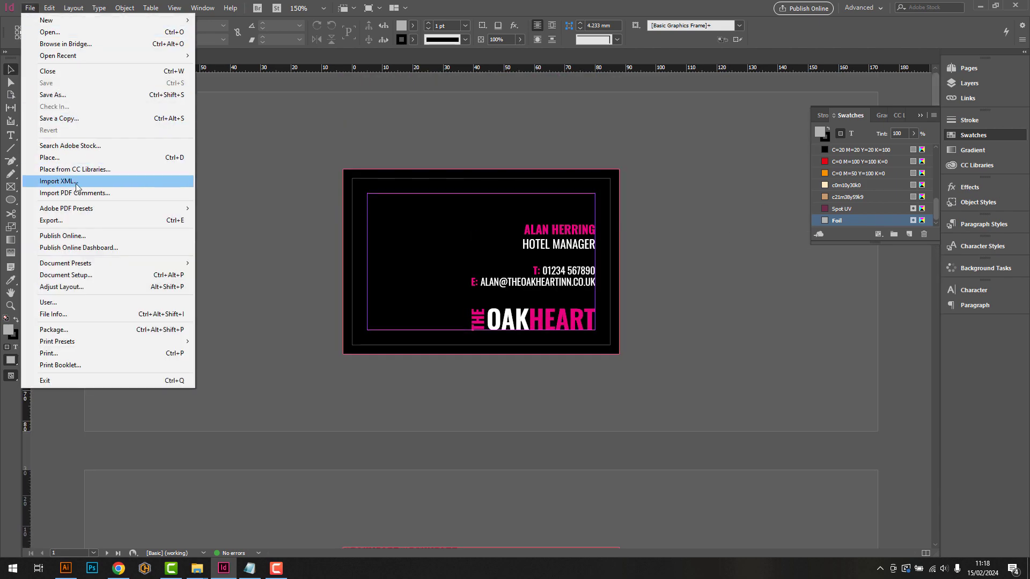
pyautogui.click(80, 220)
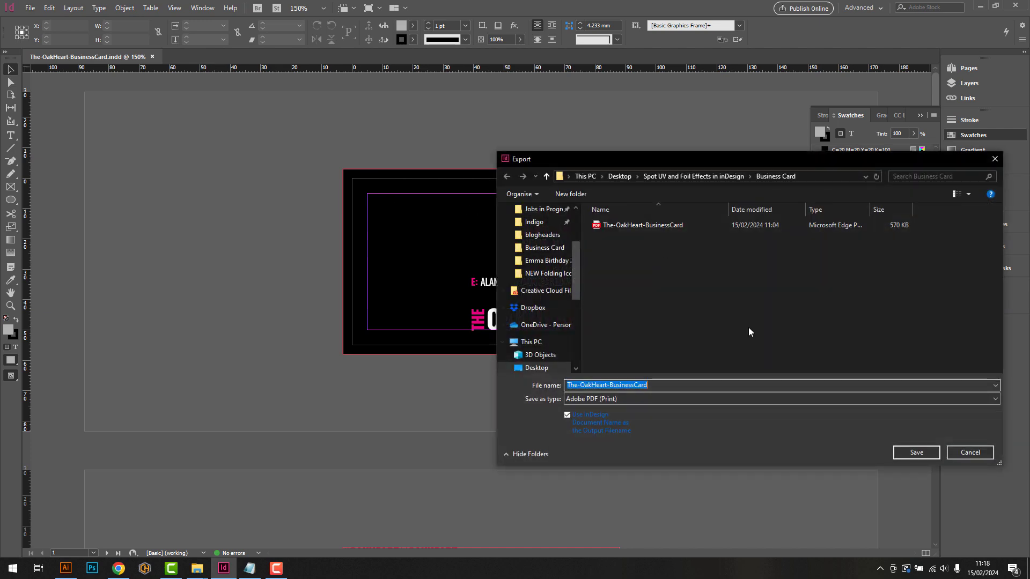
pyautogui.click(914, 452)
pyautogui.click(532, 282)
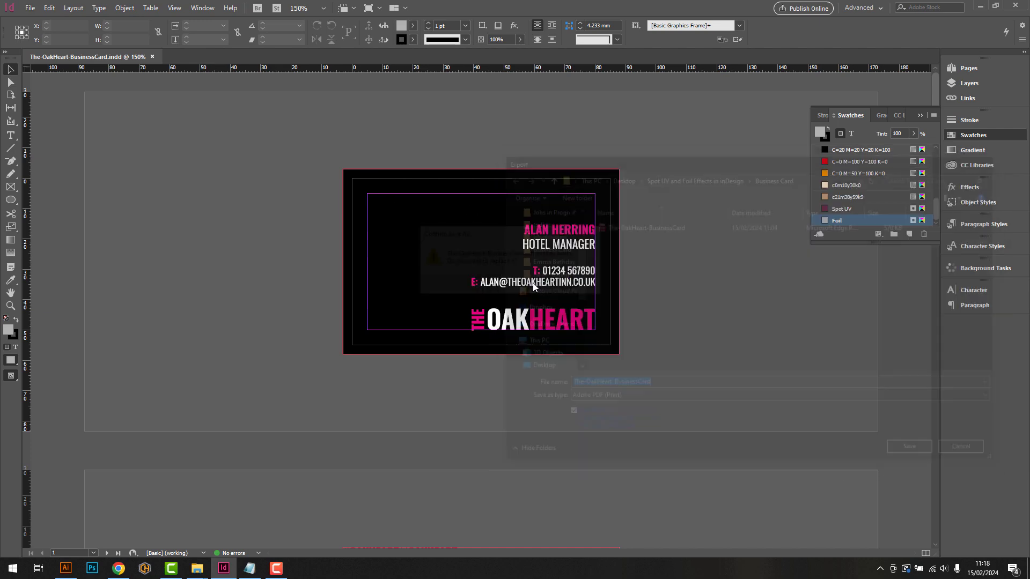
# Step: Choose the PDF/X-1a:2001 preset, turn on crop marks, and set 3 mm bleed on all sides
pyautogui.click(450, 124)
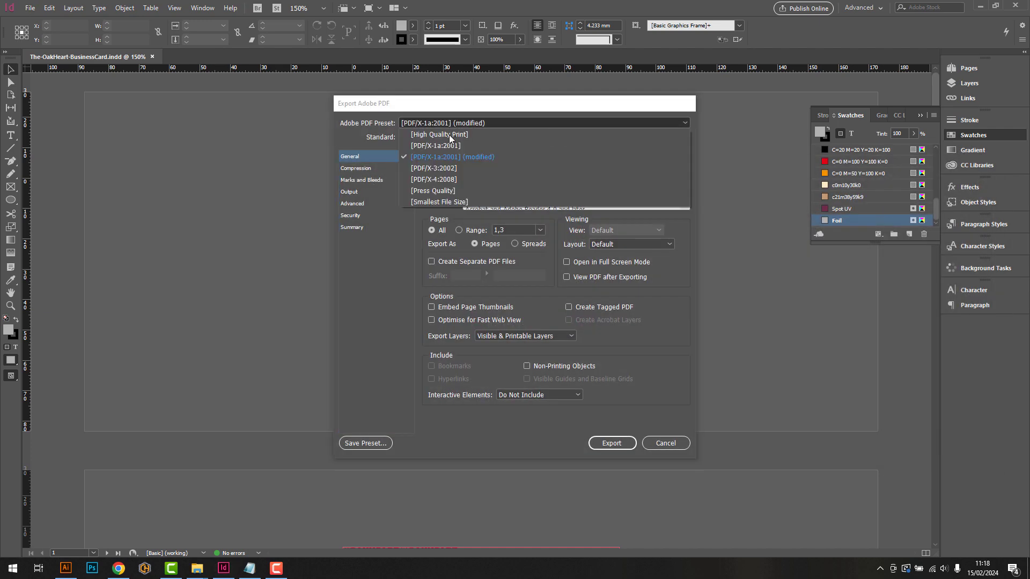
pyautogui.click(448, 147)
pyautogui.click(363, 170)
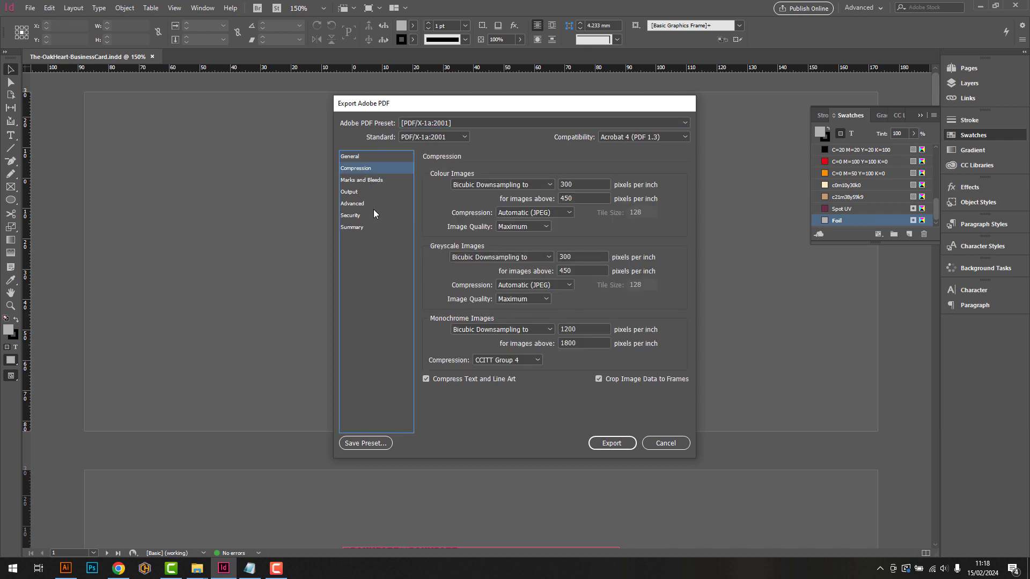
pyautogui.click(356, 181)
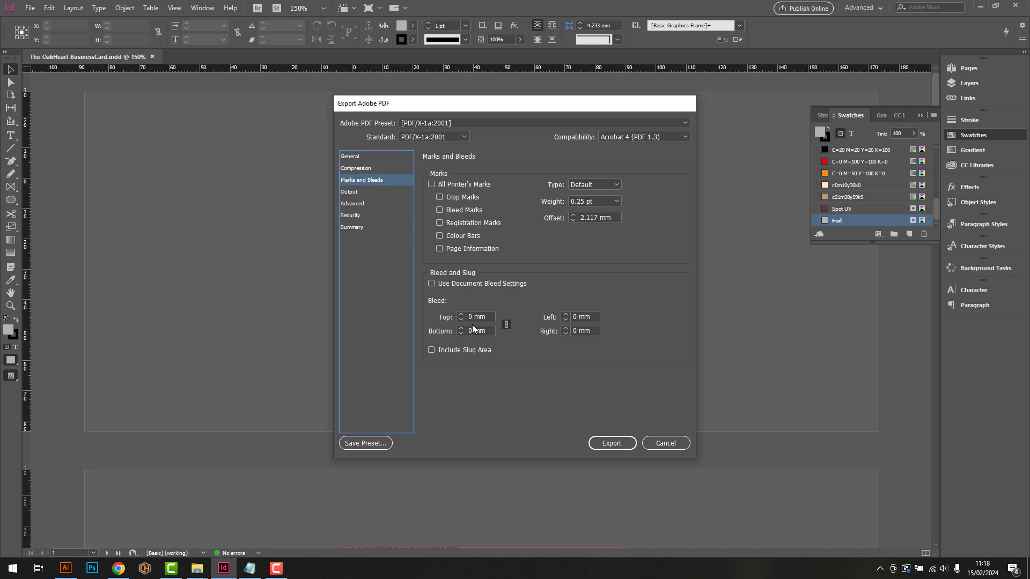
pyautogui.click(473, 317)
pyautogui.click(439, 196)
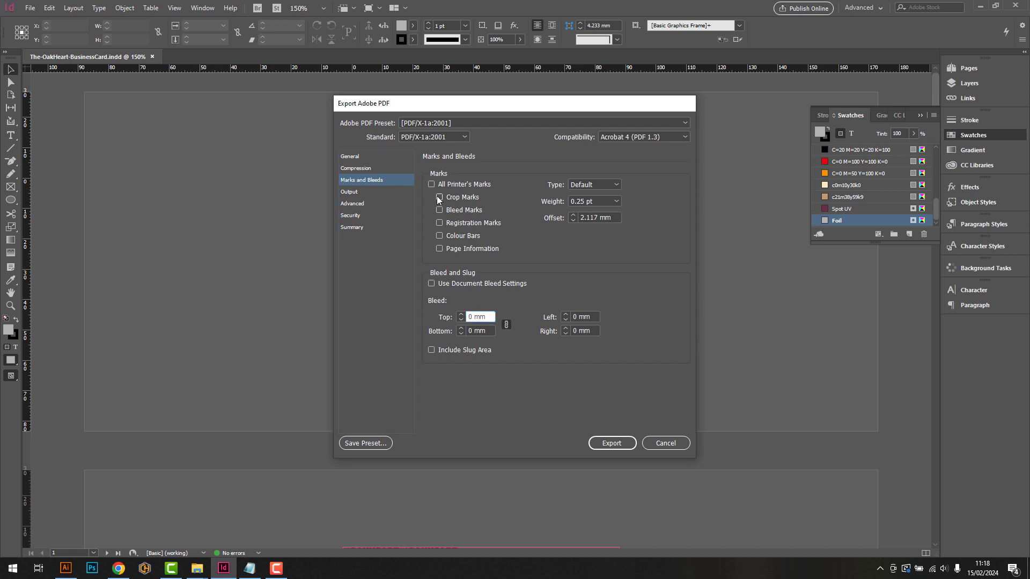
pyautogui.click(477, 316)
pyautogui.write('3')
pyautogui.press('Tab')
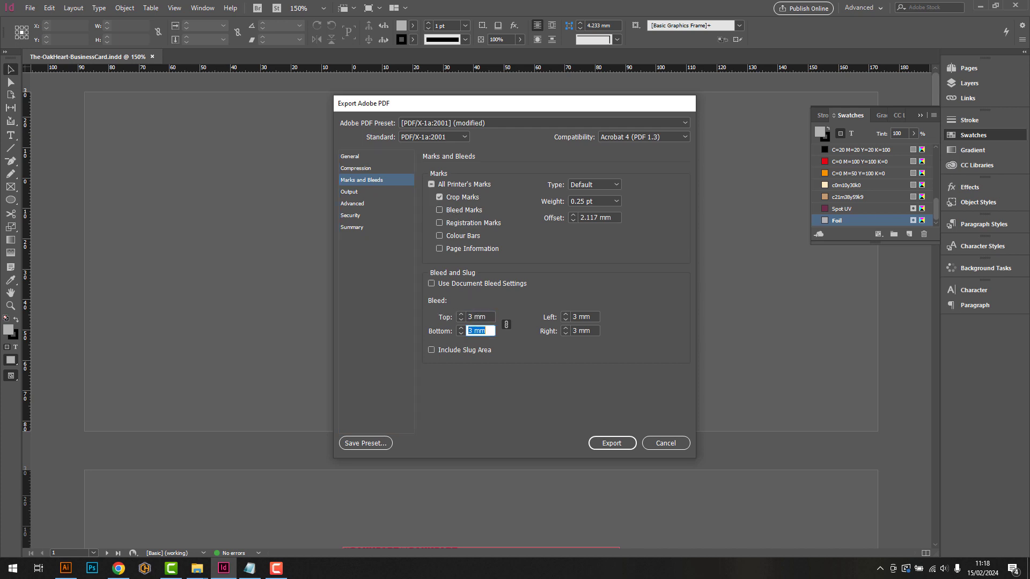
# Step: Review the Output, Advanced, Security and Summary settings, then export the PDF
pyautogui.click(367, 192)
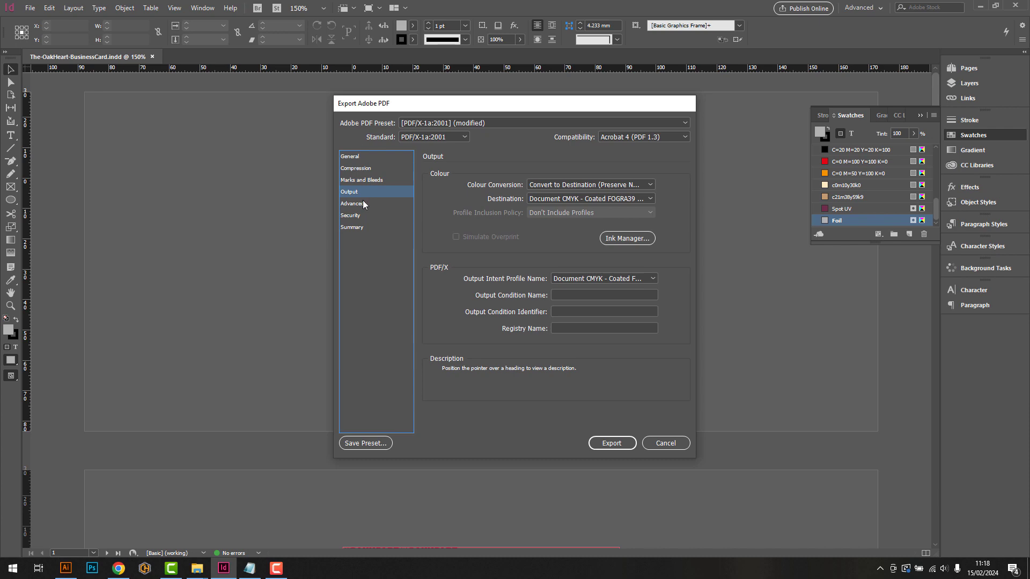
pyautogui.click(363, 203)
pyautogui.click(358, 216)
pyautogui.click(352, 227)
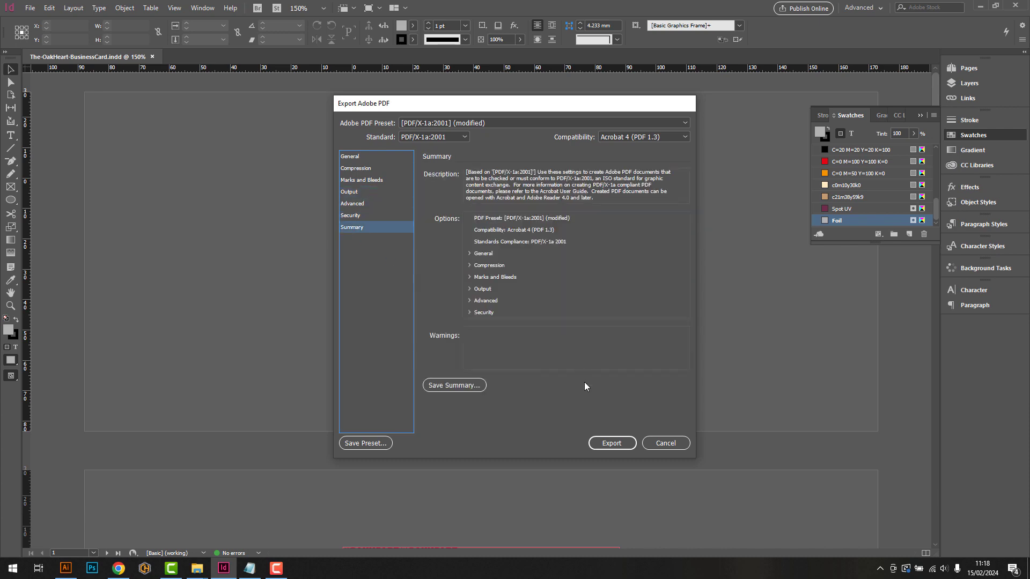
pyautogui.click(611, 445)
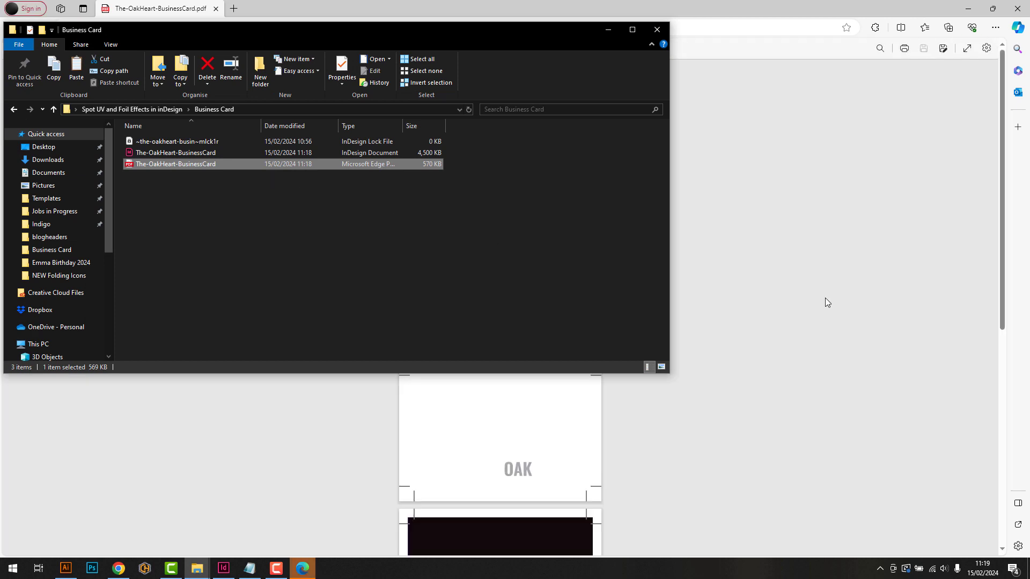
# Step: Bring the exported PDF forward in Edge and scroll through its six crop-marked pages
pyautogui.click(825, 298)
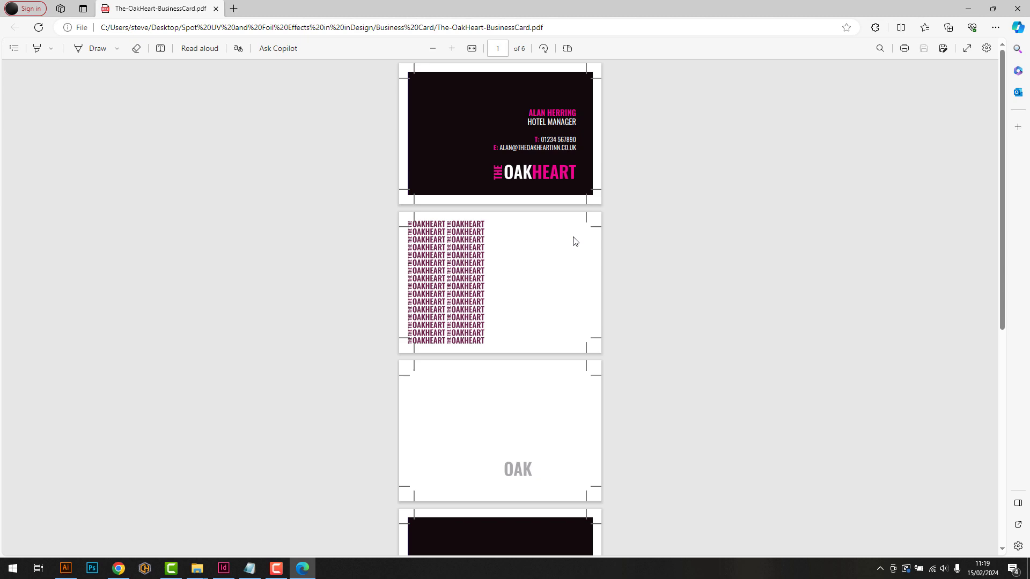
pyautogui.scroll(-3, 577, 239)
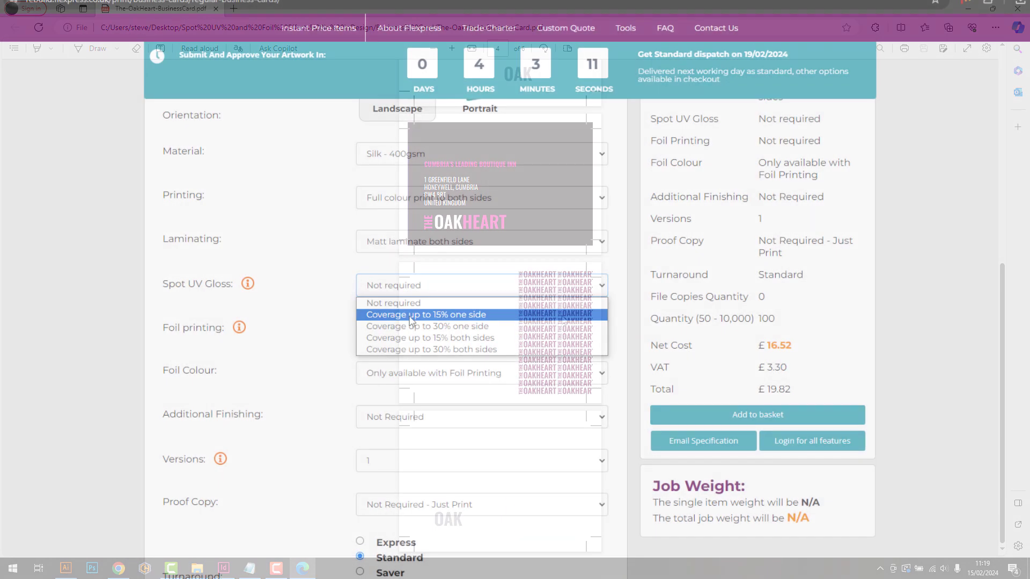
# Step: Choose Spot UV Gloss 30% both sides, foil coverage 15% both sides, and Metallic Silver foil
pyautogui.click(412, 348)
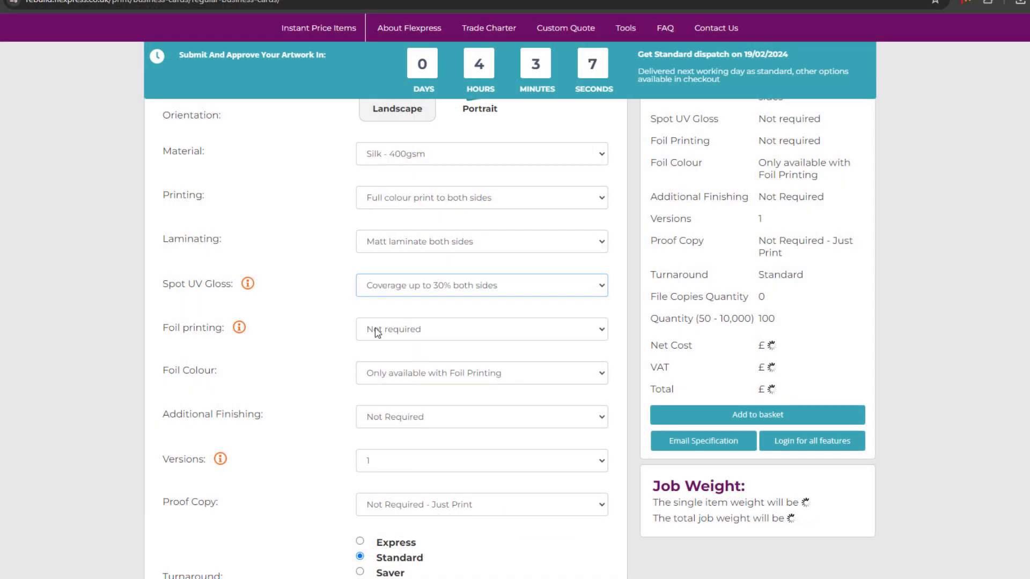
pyautogui.click(393, 340)
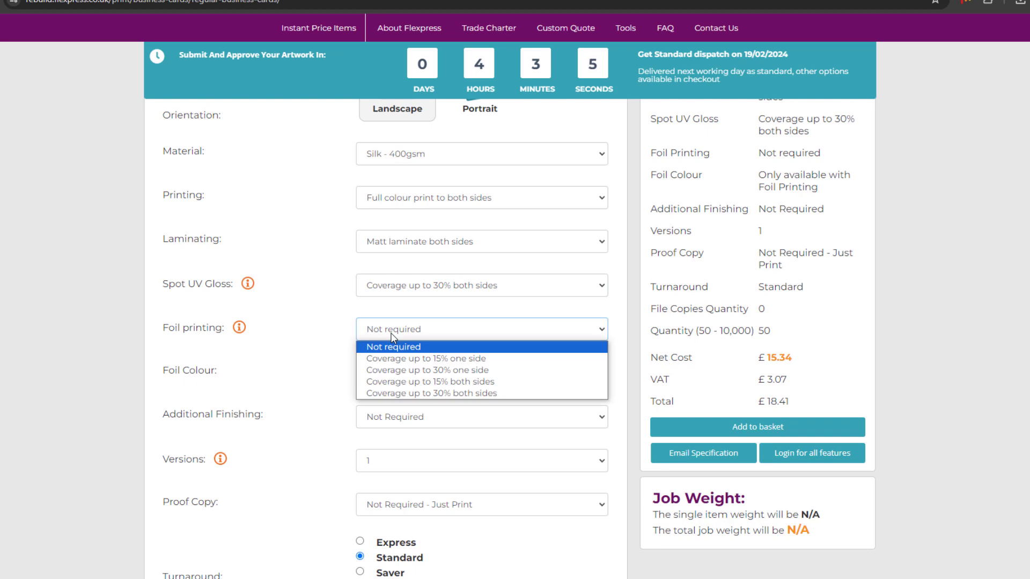
pyautogui.click(401, 377)
pyautogui.click(401, 376)
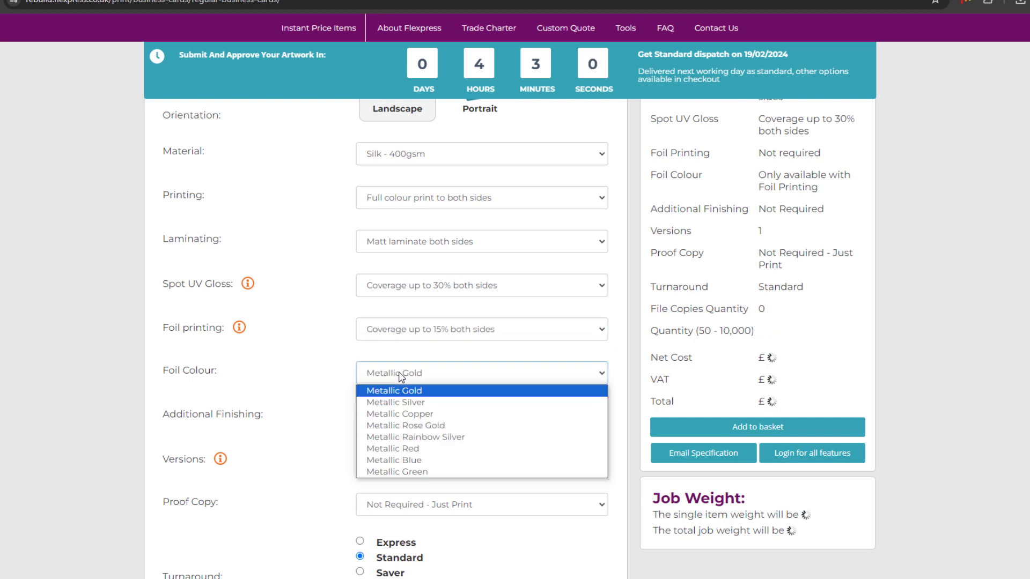
pyautogui.click(419, 405)
pyautogui.scroll(-1, 284, 354)
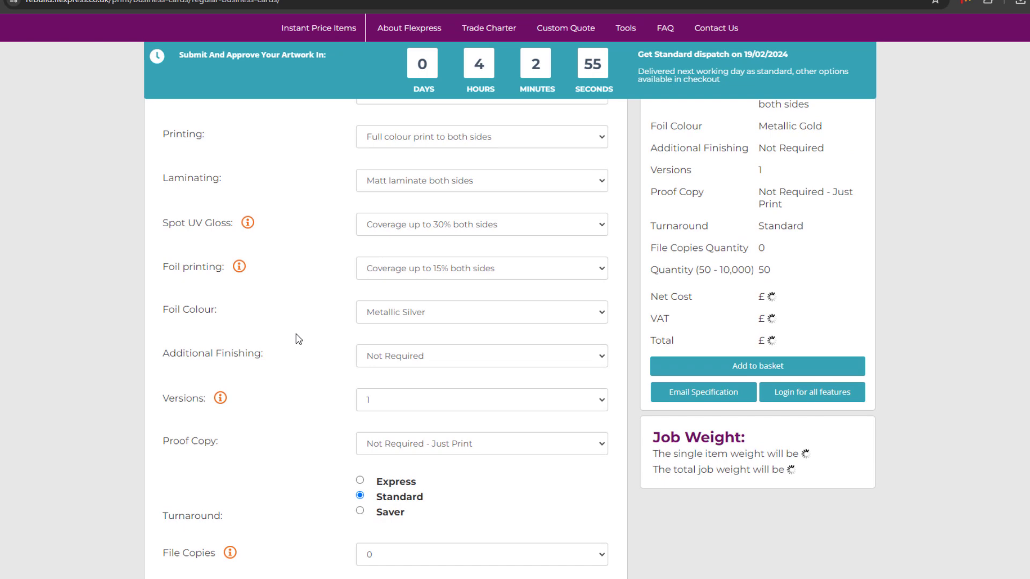